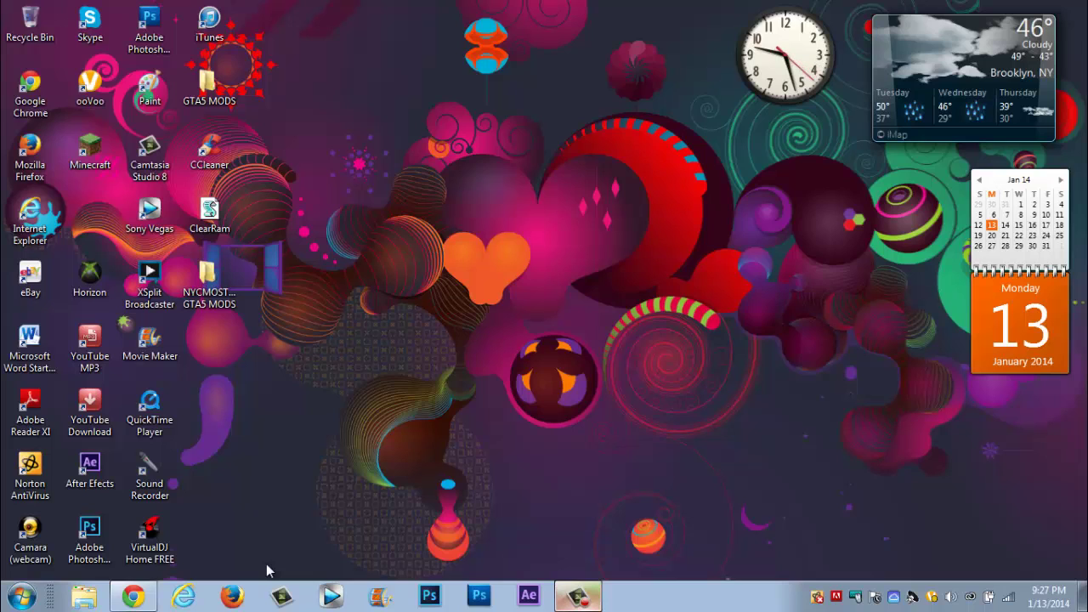
Delete the NYCMOSTWANT3D GTA5 MODS folder from the desktop.
left_click_drag(204, 306, 17, 22)
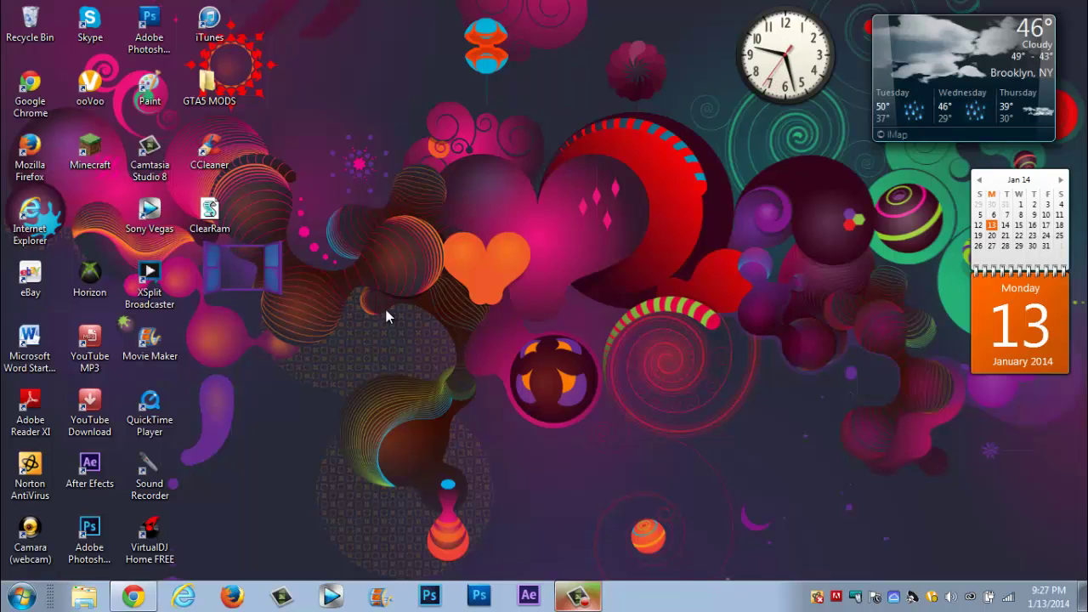
left_click_drag(350, 275, 905, 400)
View the computer's properties to check the system type, and close the window.
left_click(22, 597)
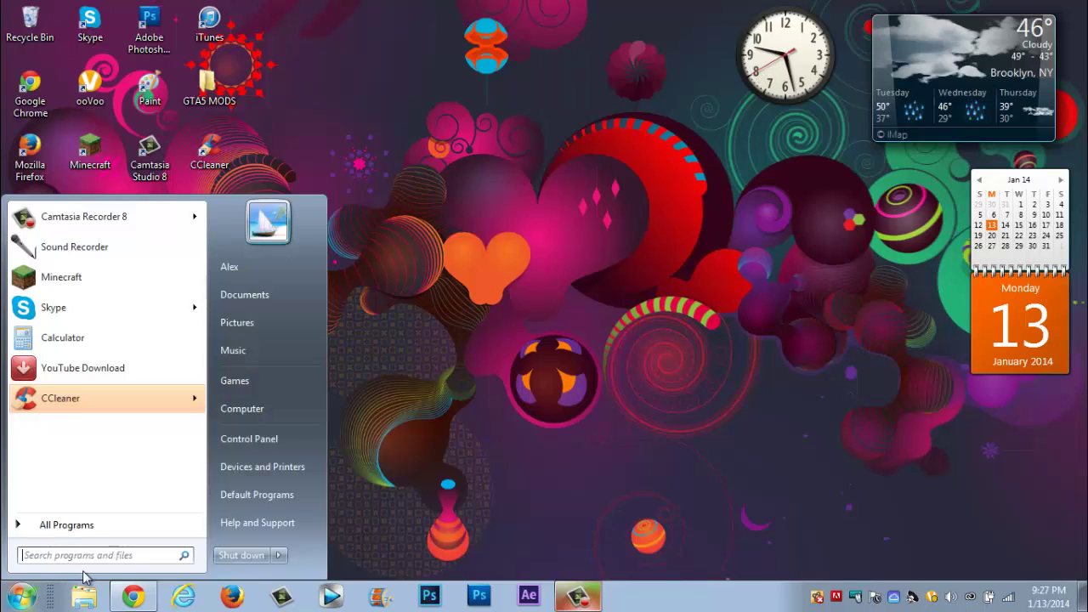
left_click(246, 420)
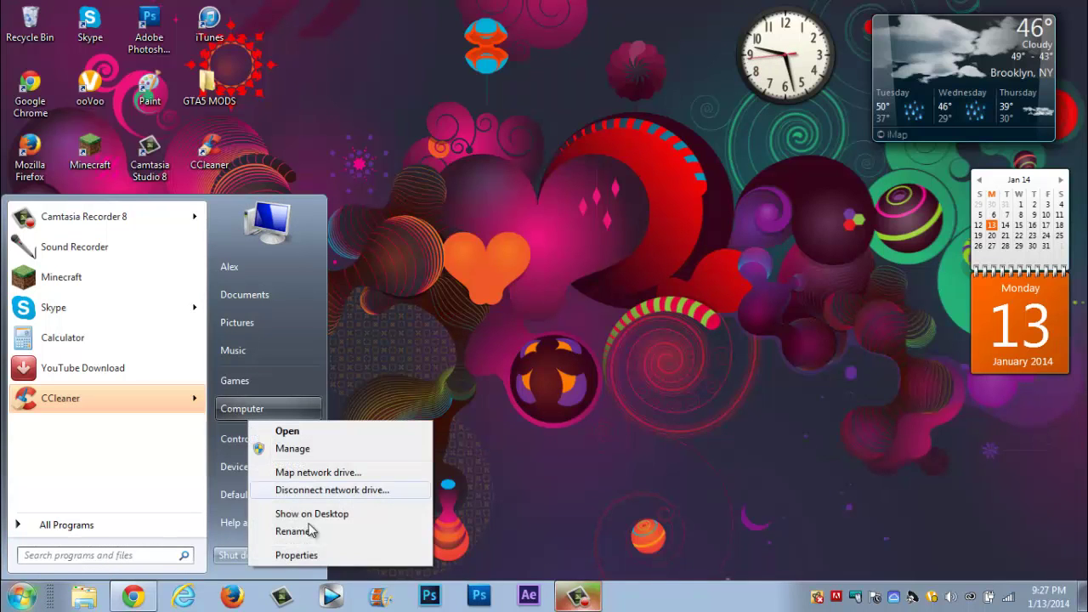
left_click(315, 553)
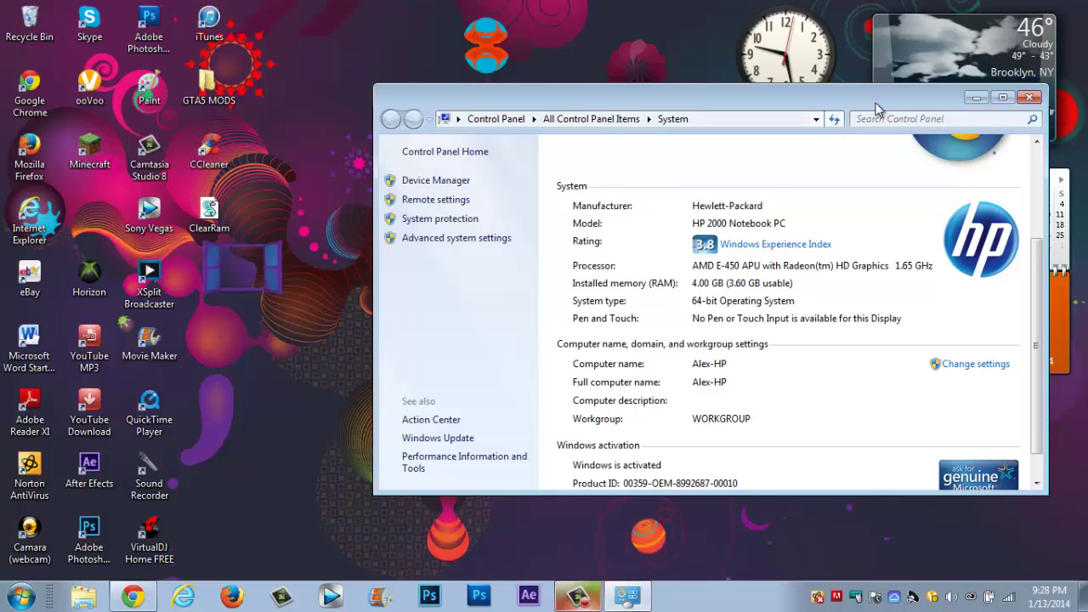
left_click(1029, 98)
left_click_drag(600, 301, 514, 387)
Download the English (64 bit) WinRAR installer from the rarlab.com downloads page and keep the file.
key("super+d")
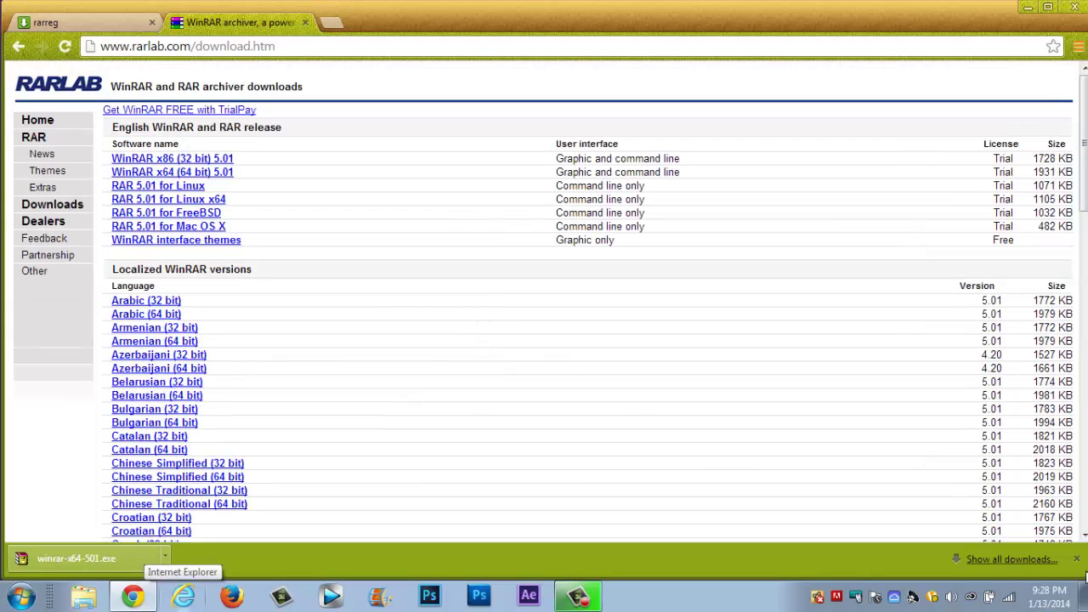
left_click(1076, 558)
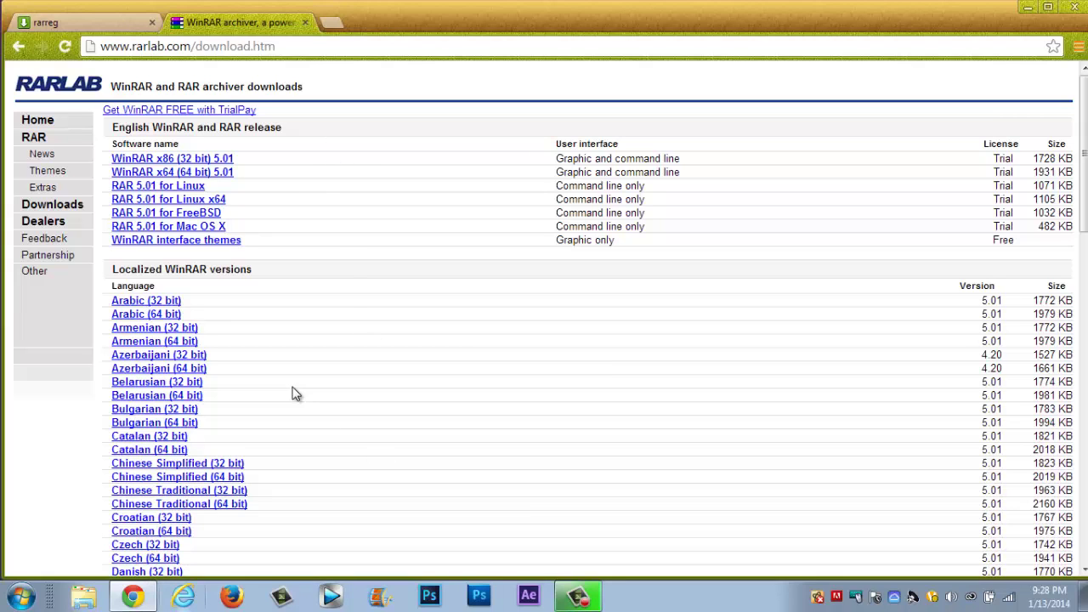
scroll(289, 455, "down", 1)
scroll(302, 476, "up", 1)
scroll(322, 487, "down", 2)
scroll(322, 487, "down", 1)
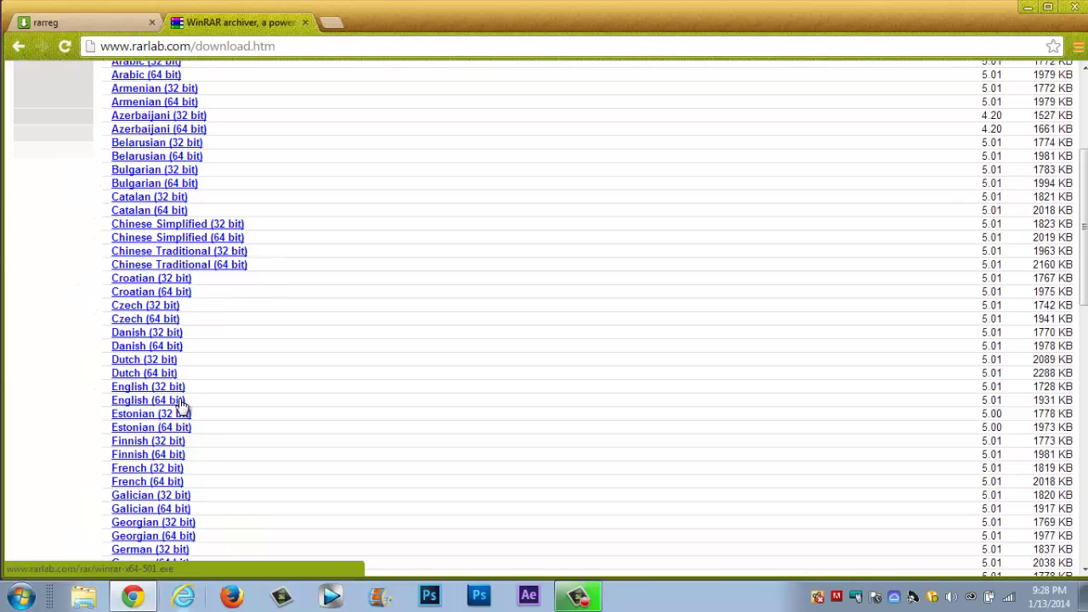
left_click(181, 403)
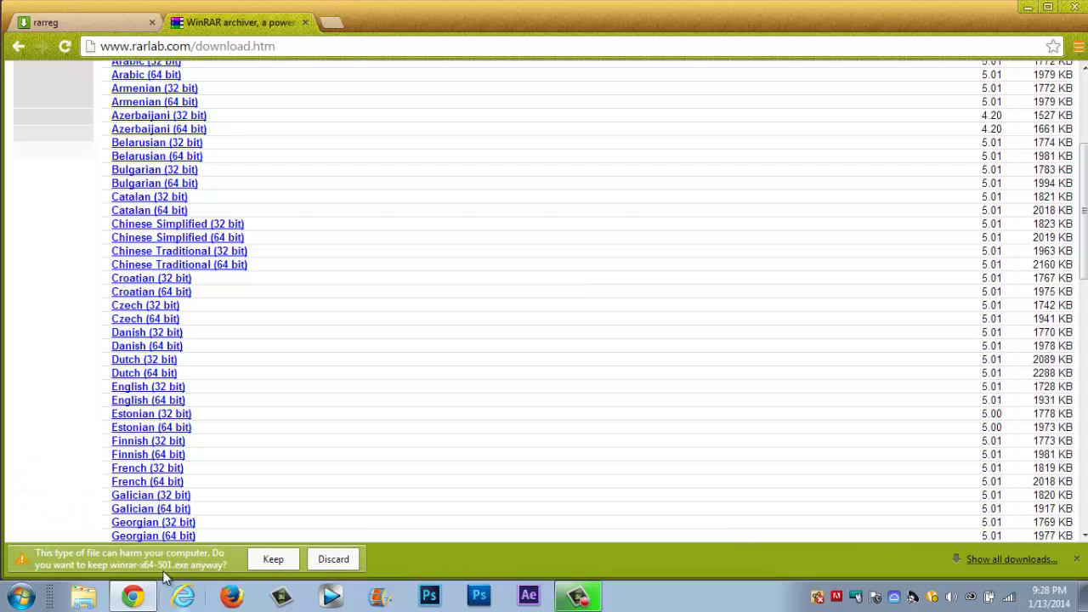
left_click(249, 557)
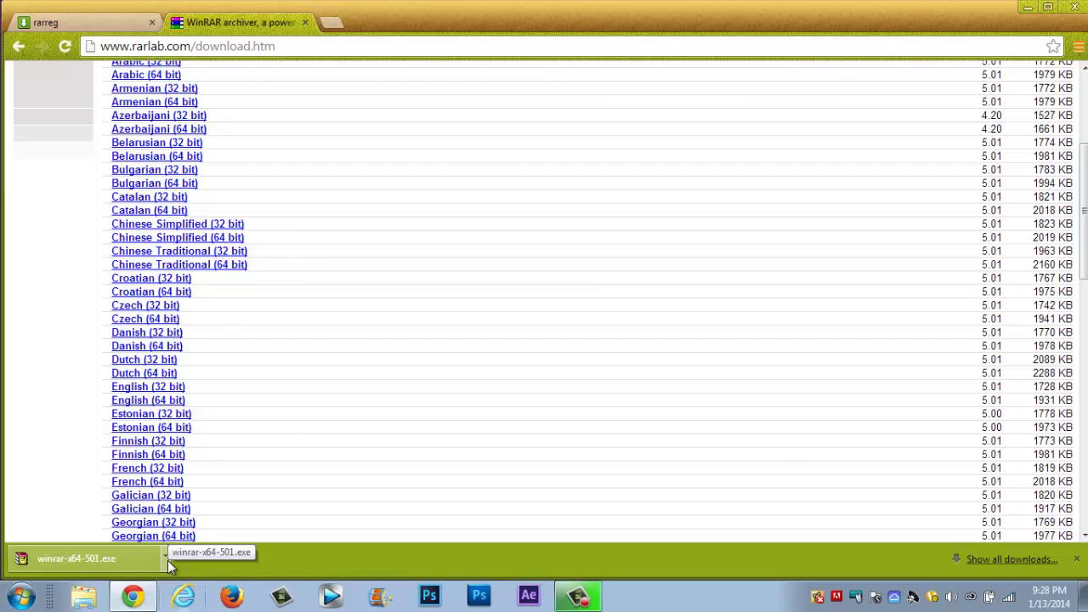
Look for the WinRAR installer in the Downloads folder, and close the folder window.
left_click(10, 602)
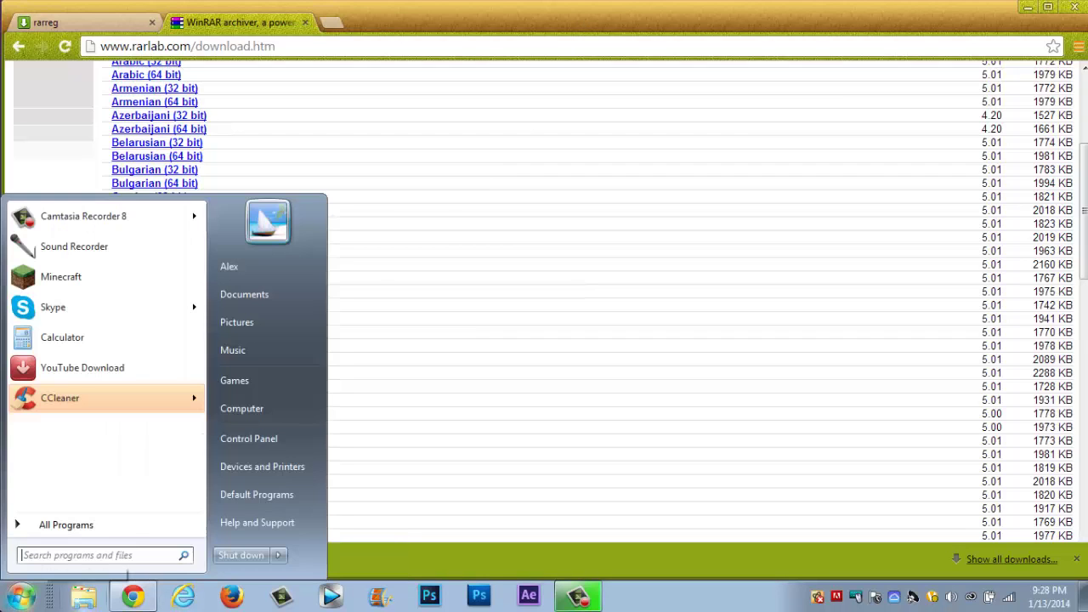
left_click(292, 291)
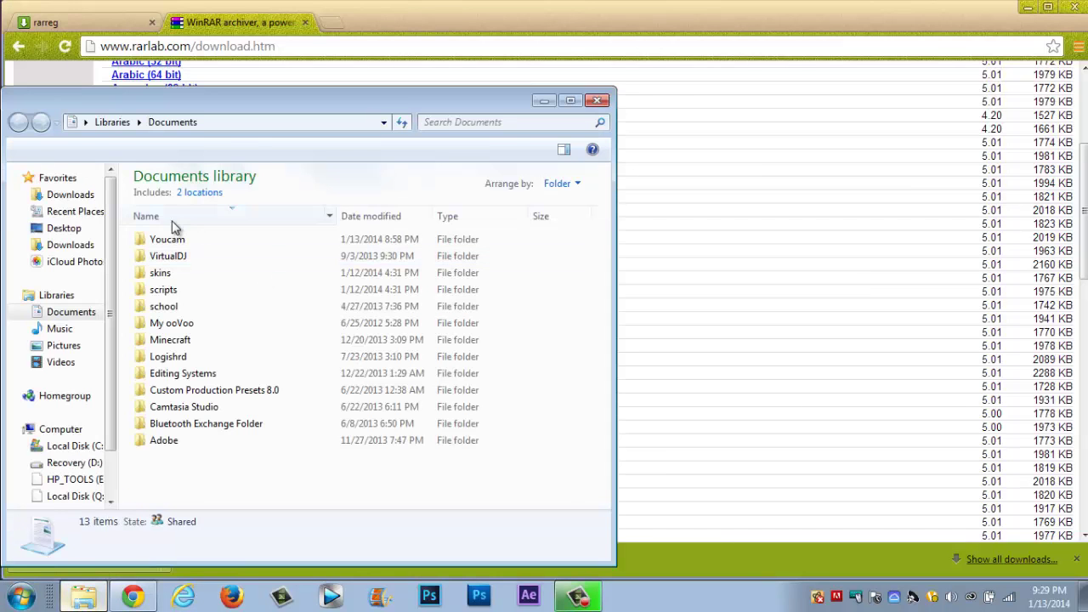
left_click(67, 199)
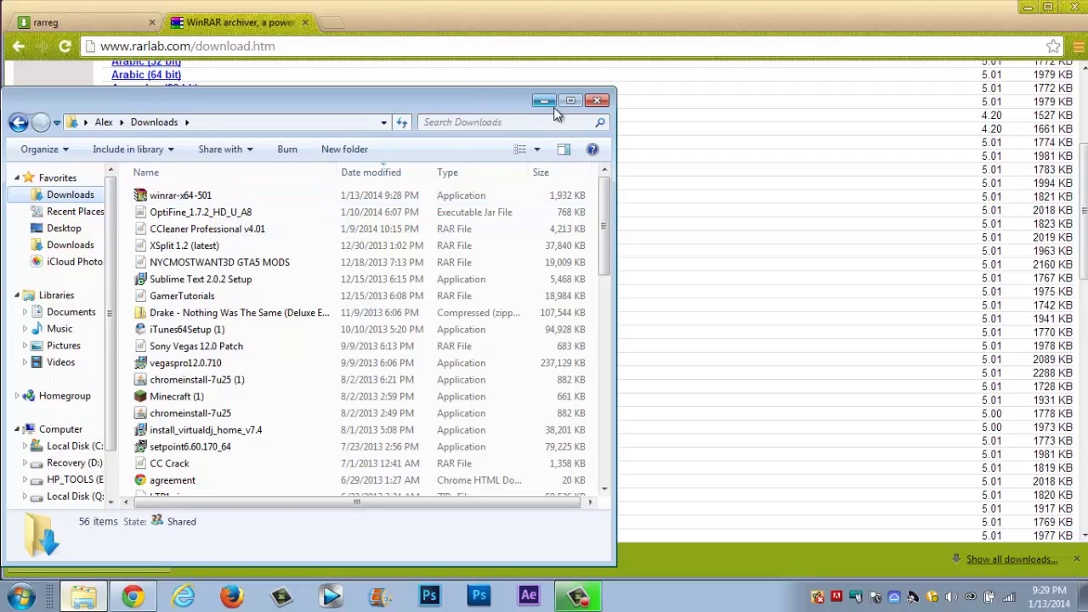
left_click(595, 101)
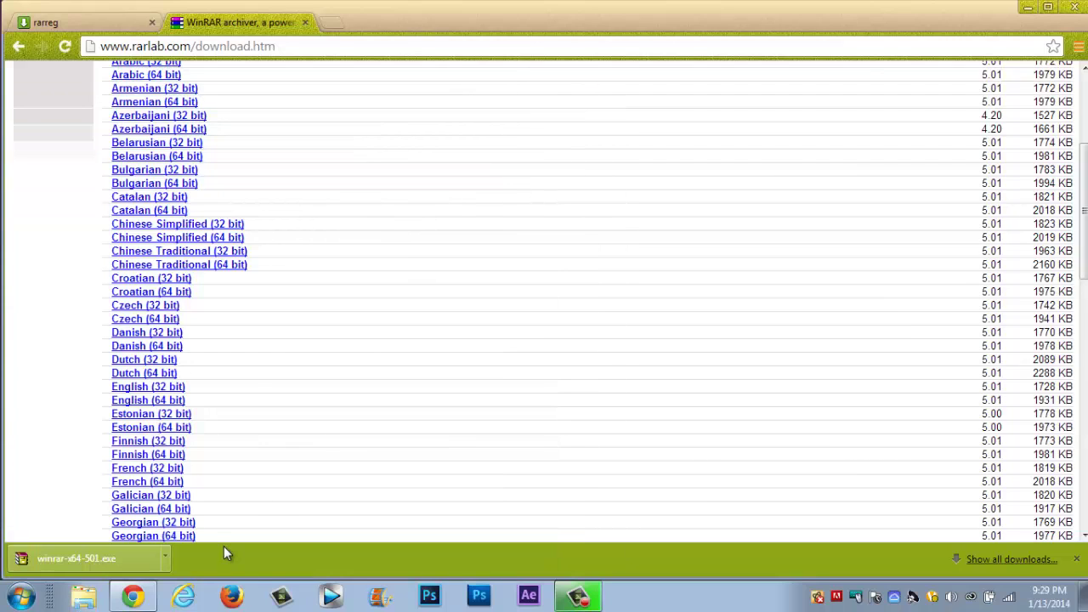
Show the downloaded winrar-x64-501.exe in its folder and close the browser.
left_click(166, 558)
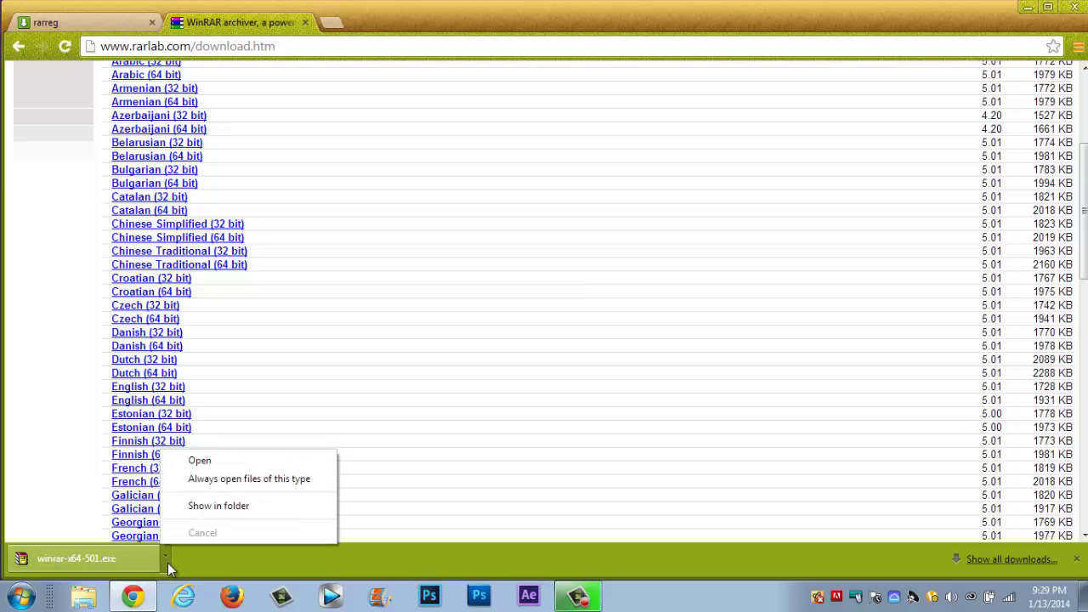
left_click(189, 506)
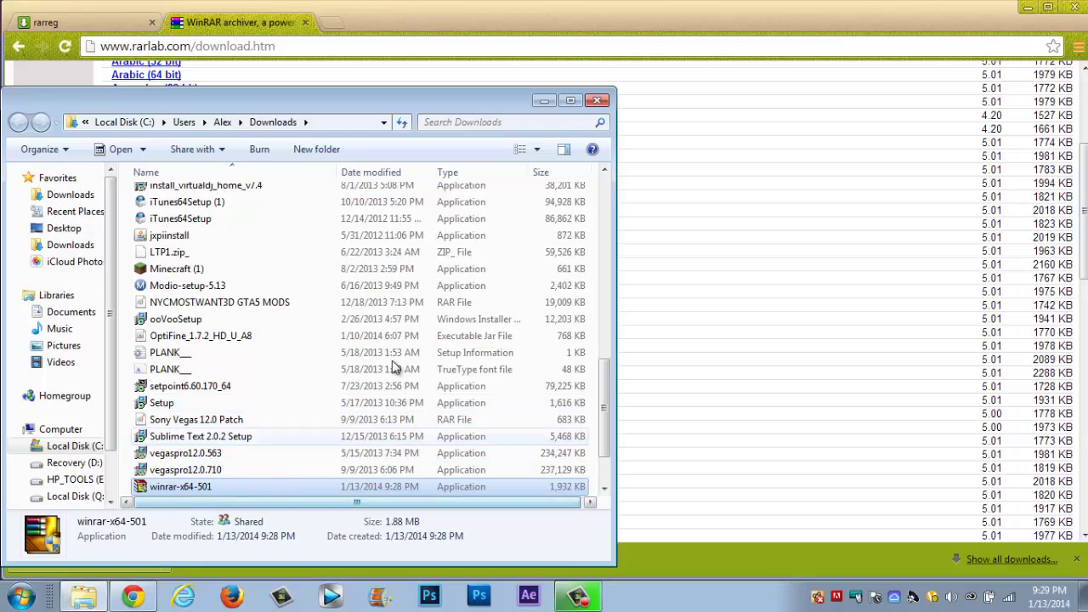
left_click(1075, 7)
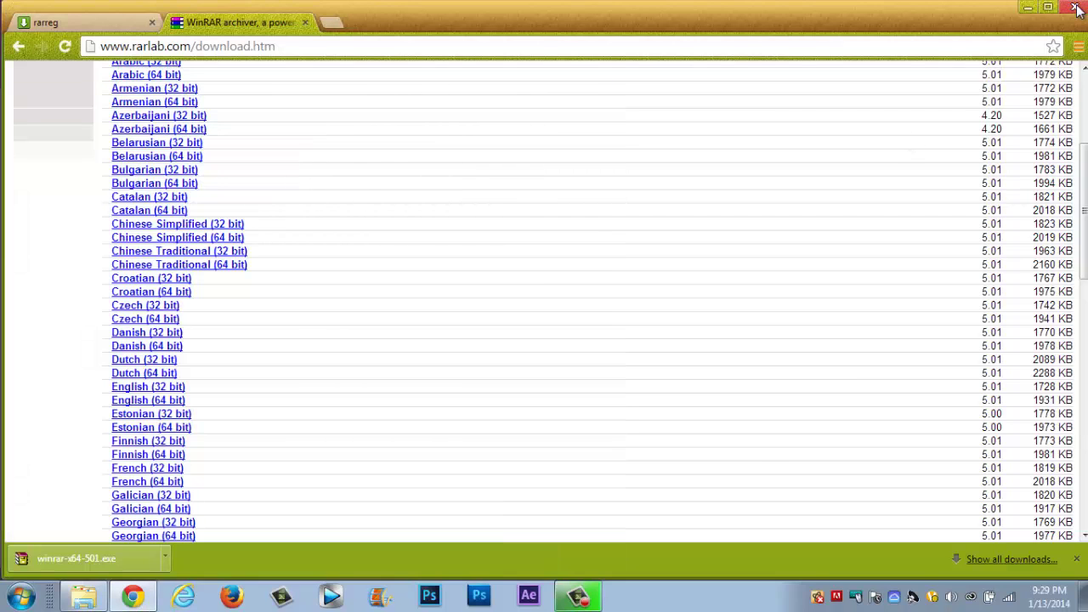
left_click(1074, 6)
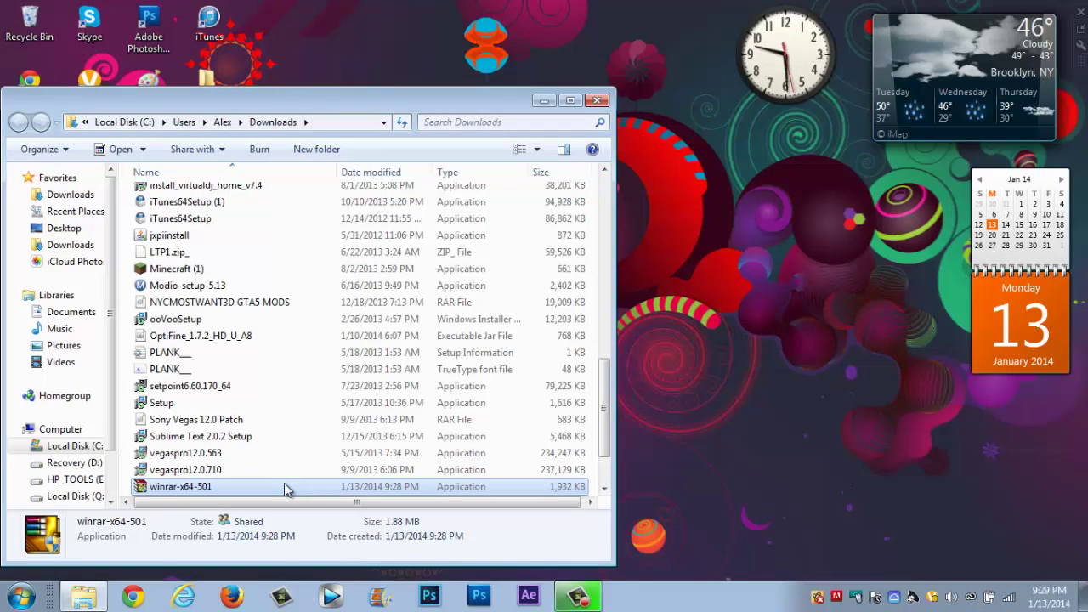
Create a shortcut to winrar-x64-501 and move it from the Downloads folder to the desktop.
left_click_drag(284, 482, 535, 449)
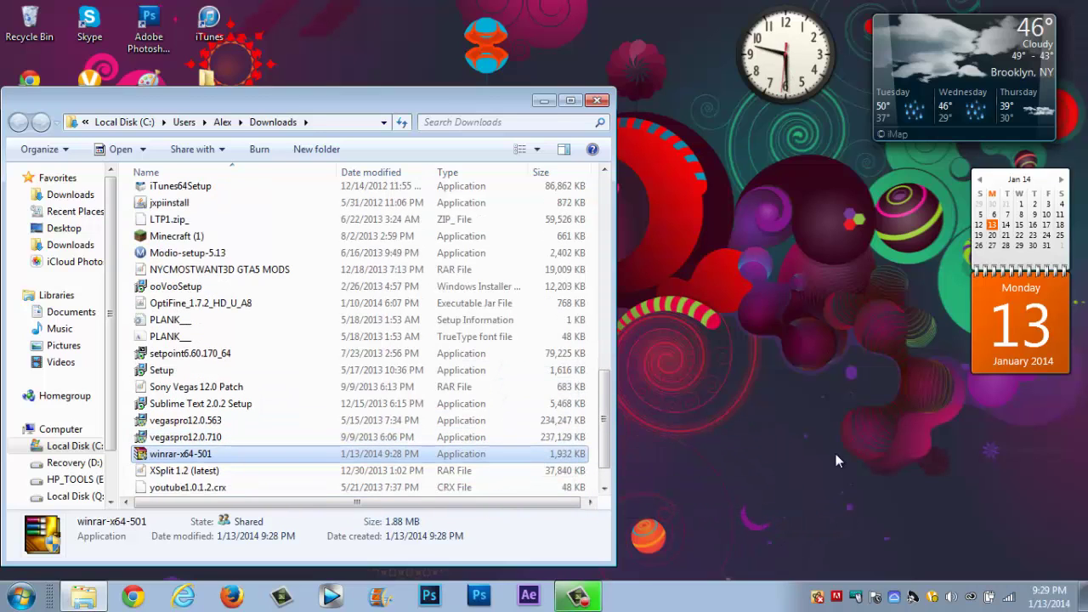
right_click(548, 457)
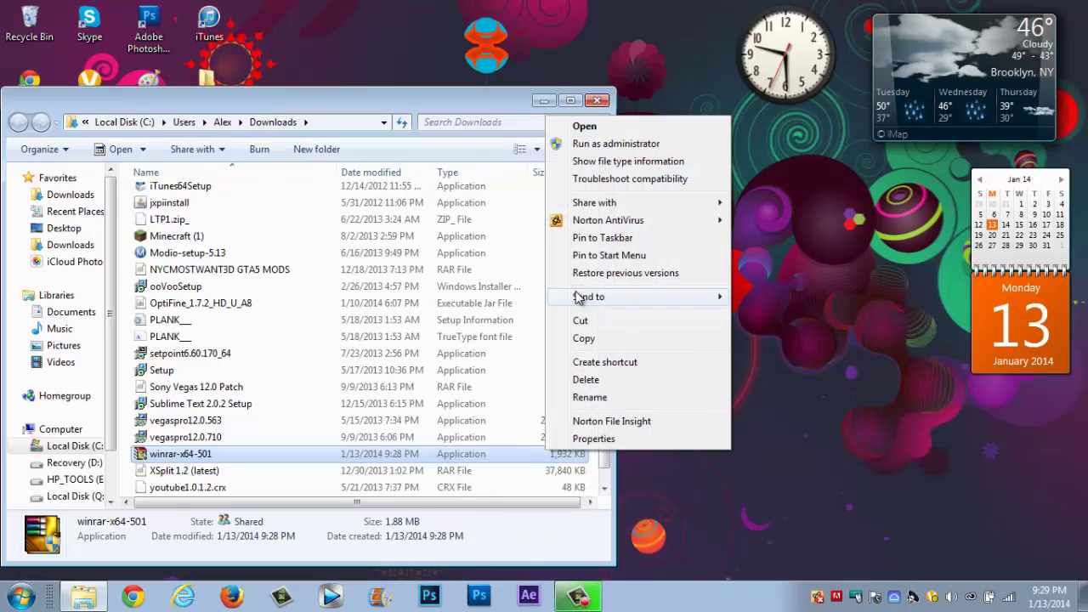
left_click(661, 362)
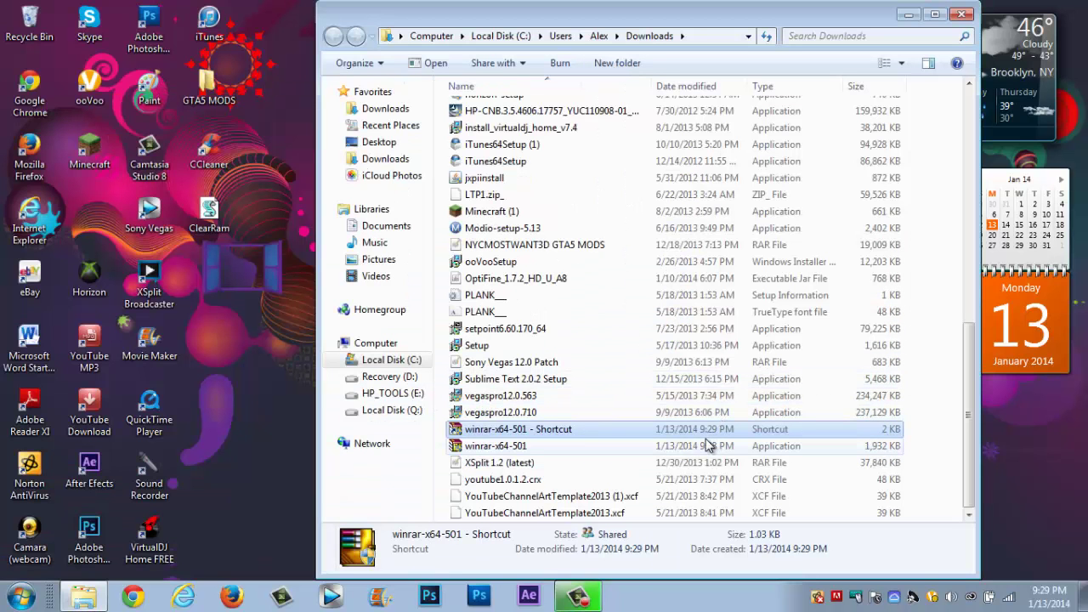
left_click_drag(682, 431, 263, 377)
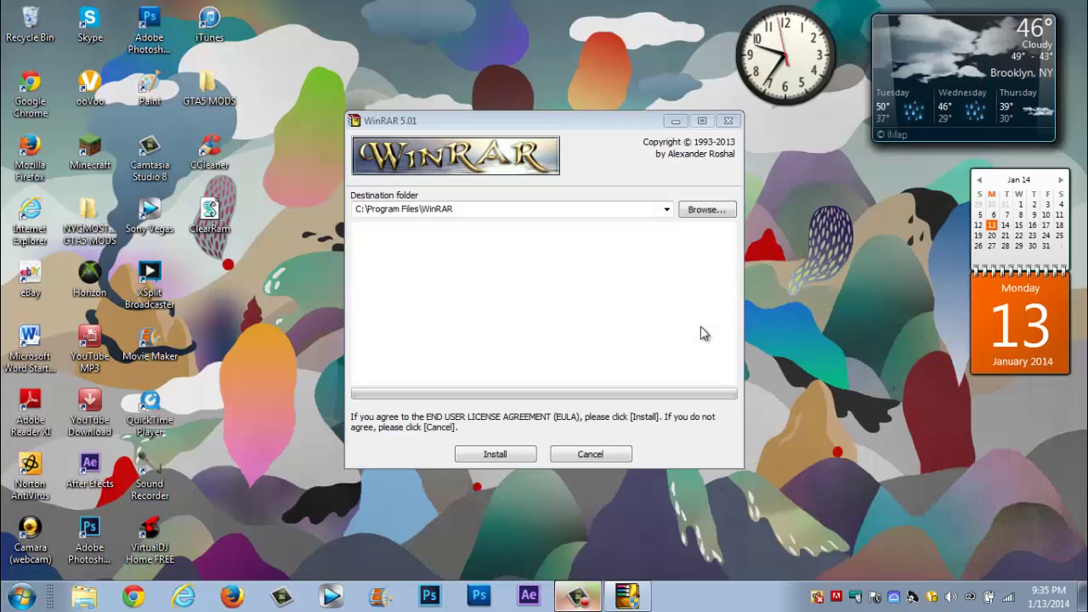
Install WinRAR 5.01 to C:\Program Files\WinRAR and keep it added to the desktop and Start Menu.
left_click(498, 454)
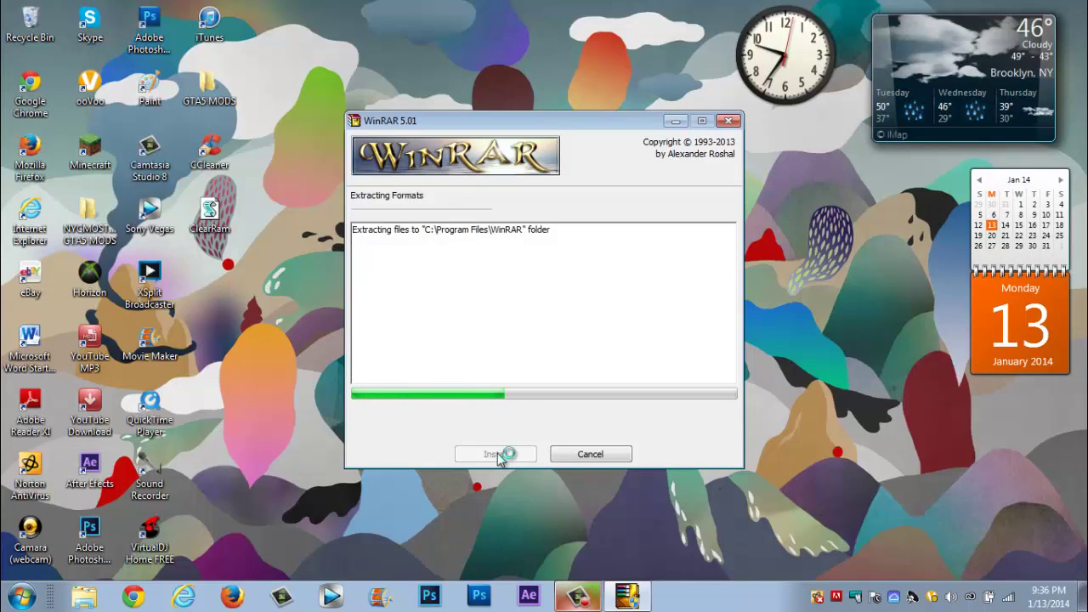
left_click(530, 170)
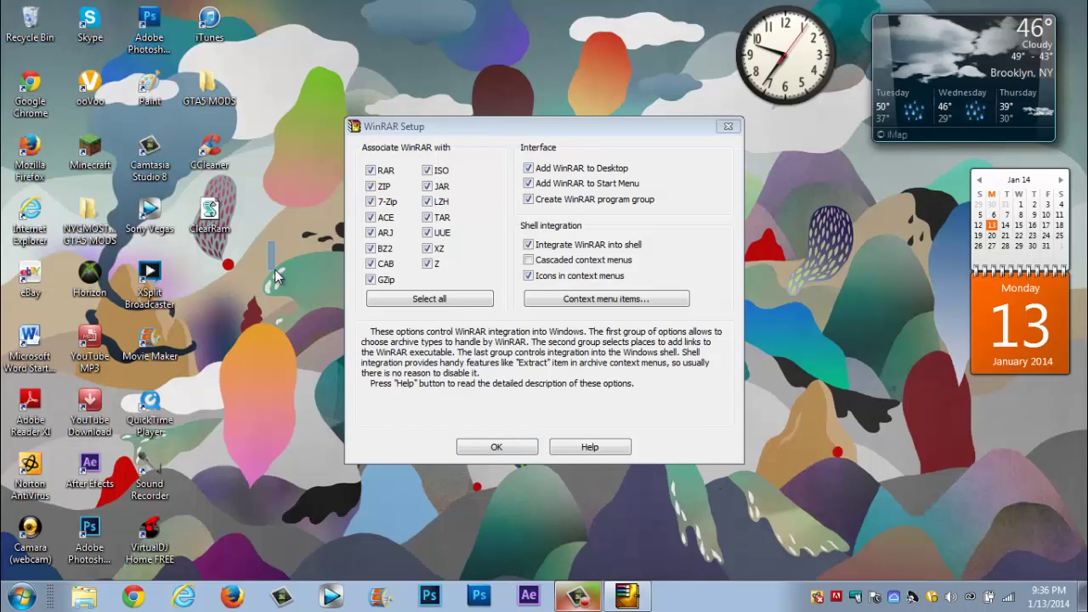
left_click(536, 190)
Keep the JAR association selected, accept the WinRAR integration options and finish the setup.
left_click(22, 597)
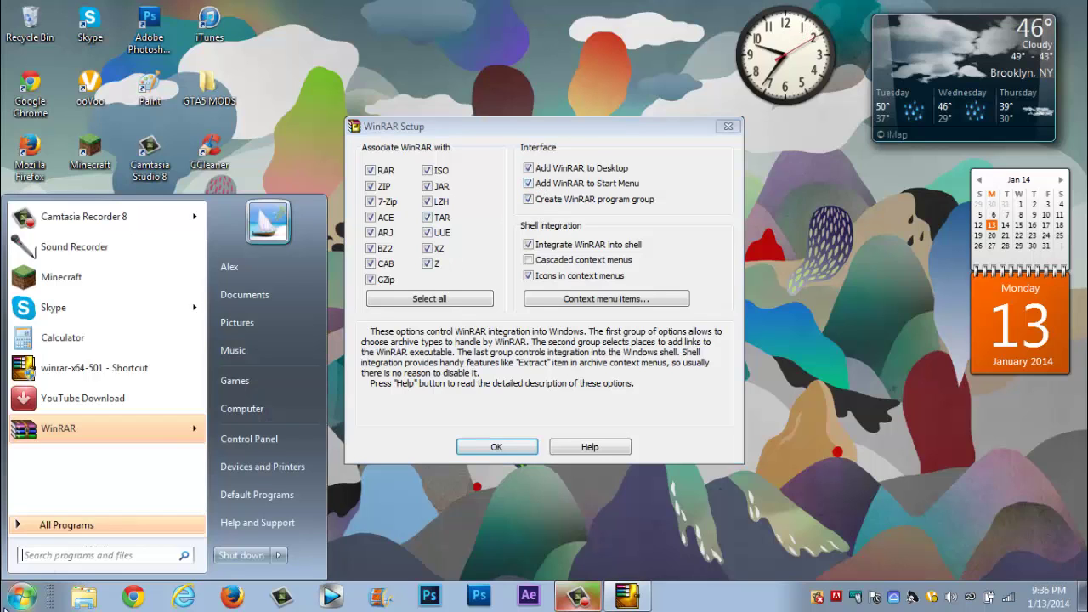
left_click(428, 187)
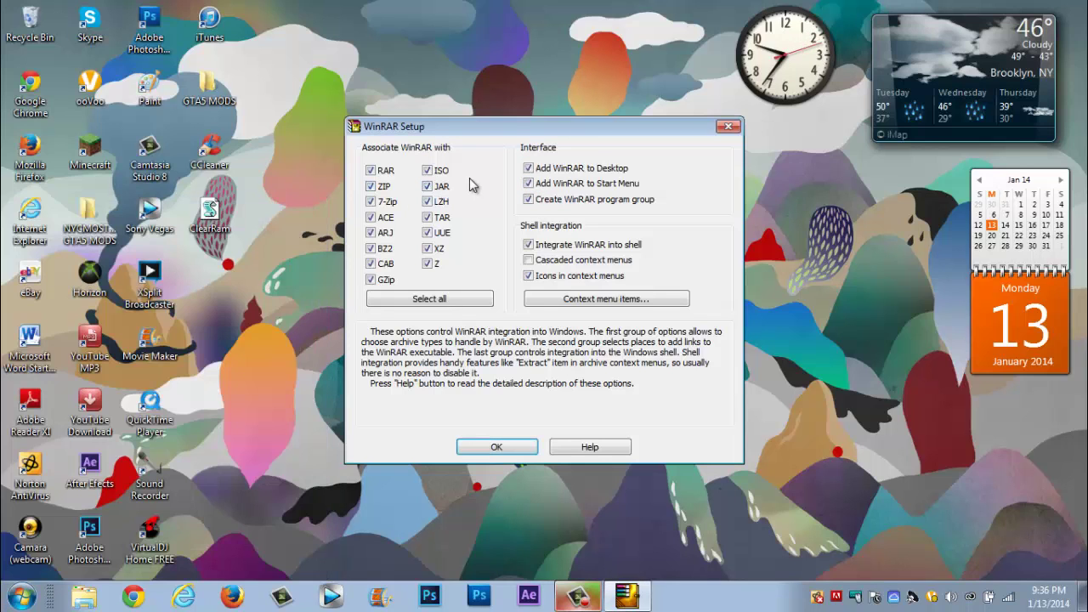
left_click(428, 186)
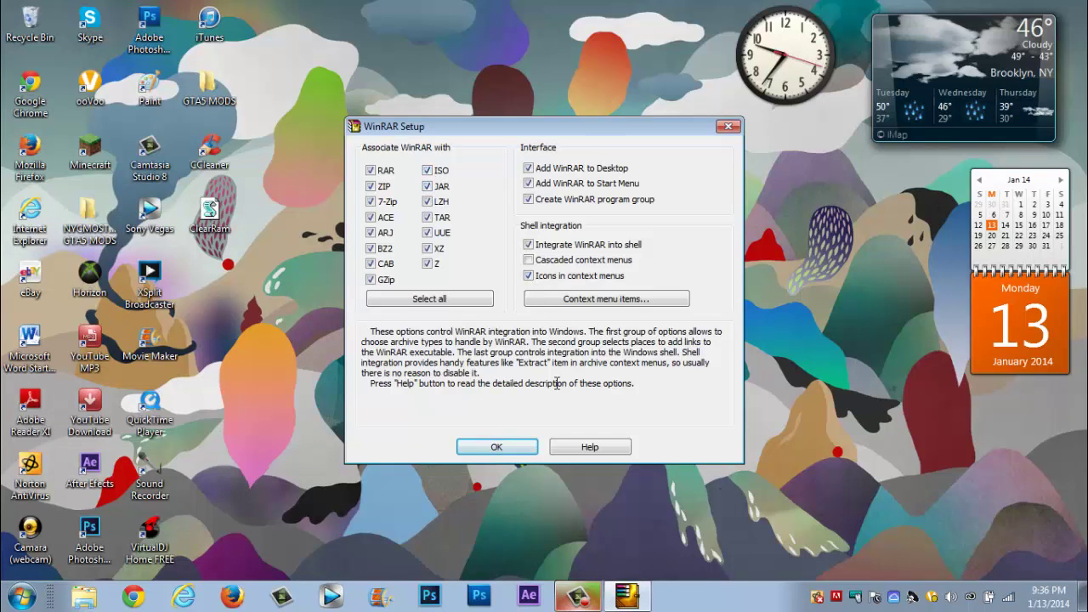
left_click(520, 448)
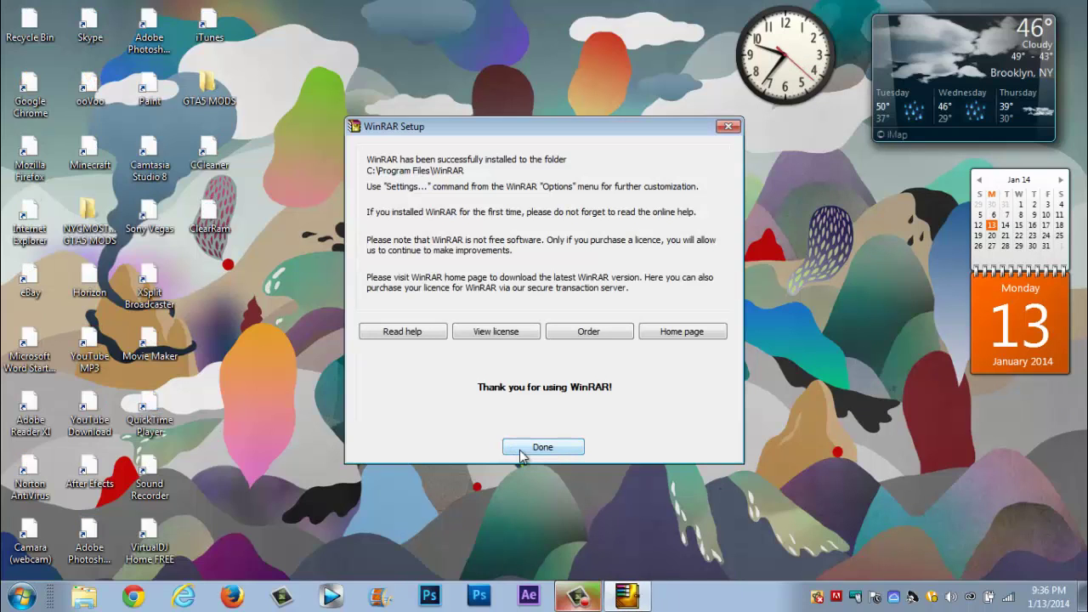
left_click(542, 446)
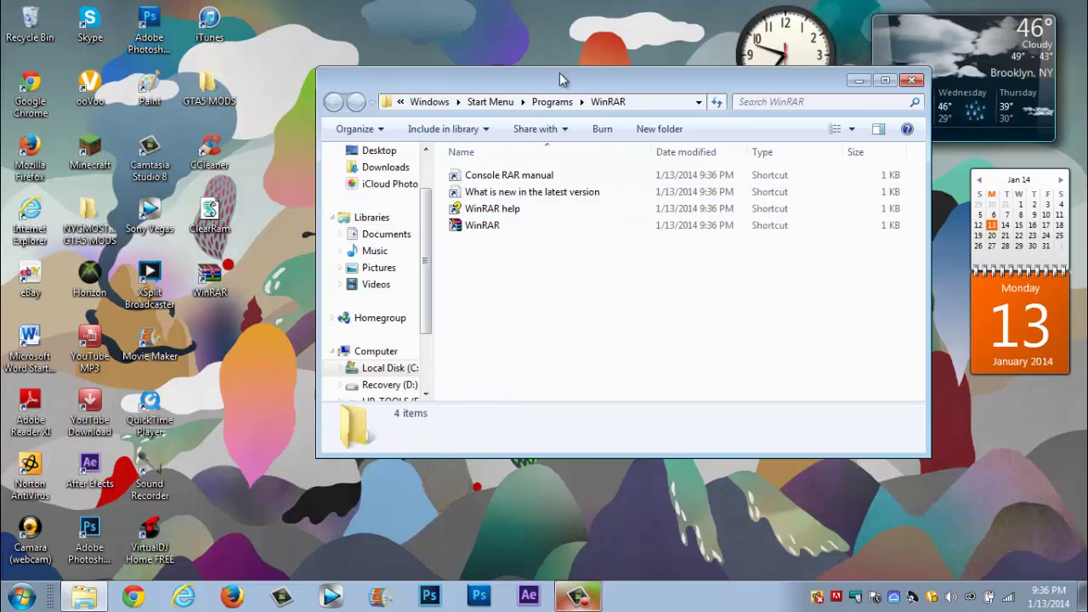
Move the WinRAR folder window clear of the desktop icons and delete the winrar-x64-501 installer shortcut.
left_click_drag(559, 72, 753, 122)
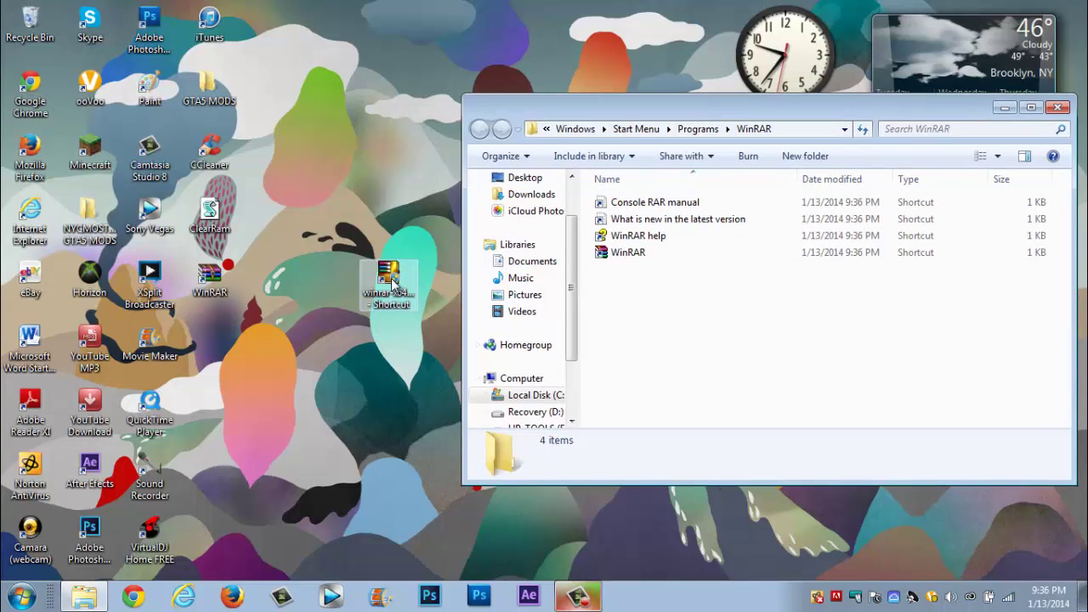
left_click_drag(389, 280, 8, 42)
Move the WinRAR shortcut from its program folder to the desktop and back, granting administrator permission.
left_click(606, 253)
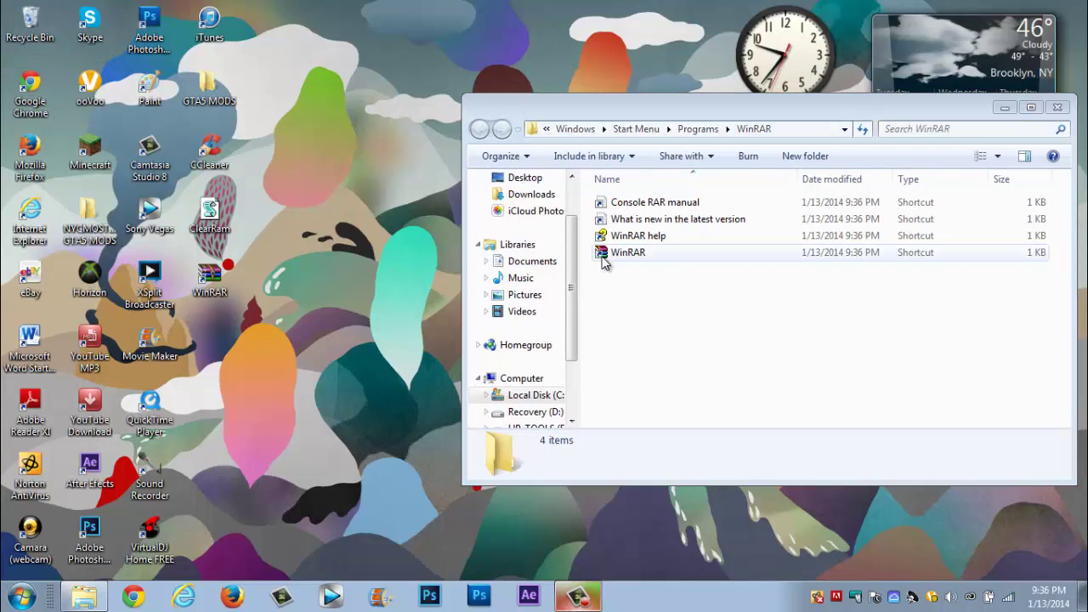
left_click_drag(335, 293, 267, 295)
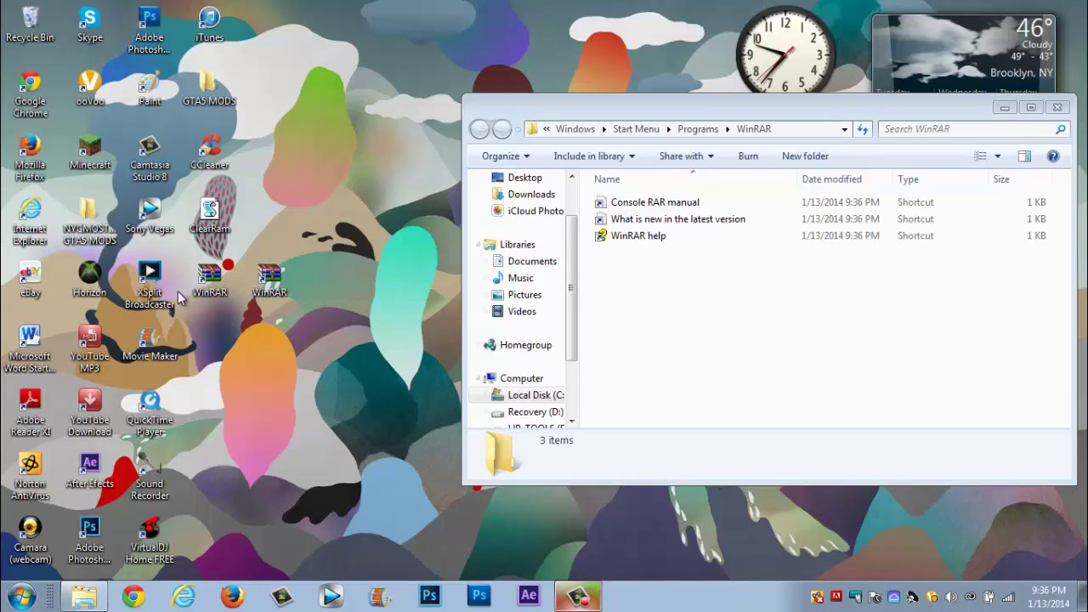
left_click_drag(267, 289, 594, 293)
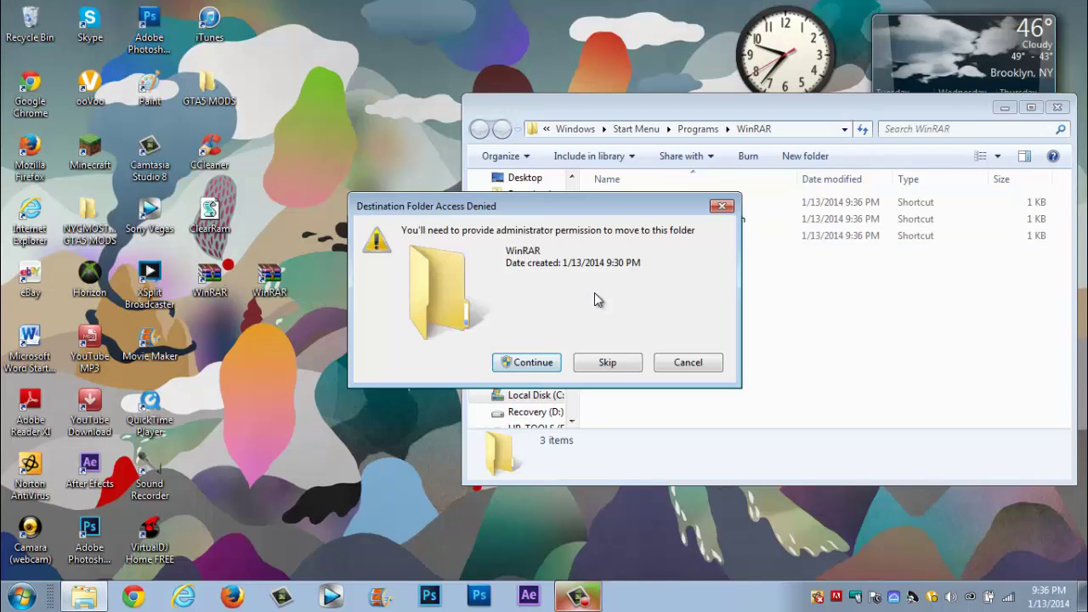
left_click(553, 367)
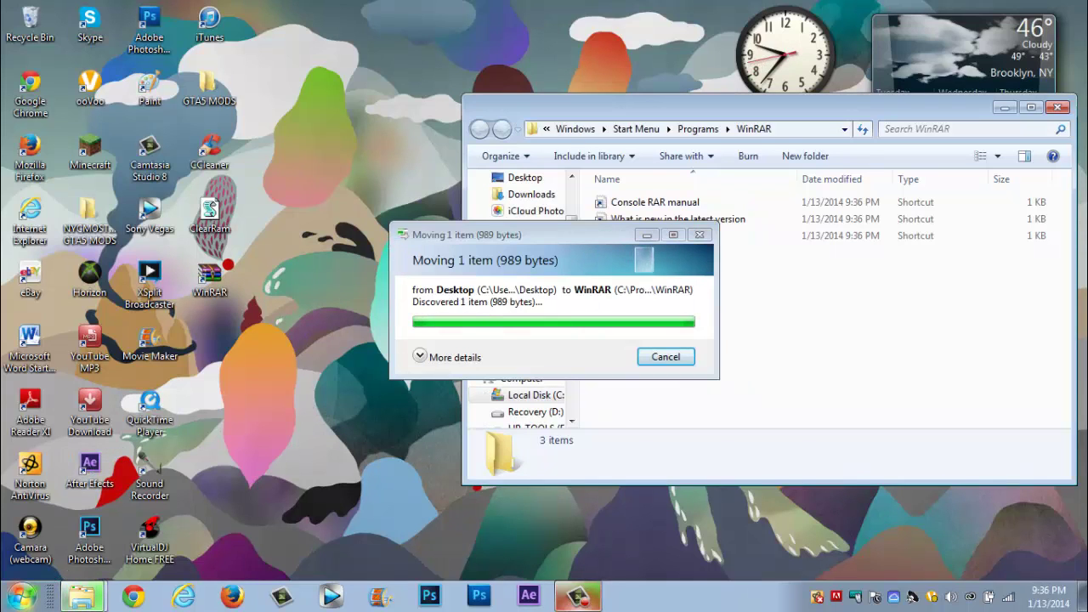
Find WinRAR by searching the computer for "win", move its shortcut onto the desktop, and return it to the WinRAR program folder.
key("super")
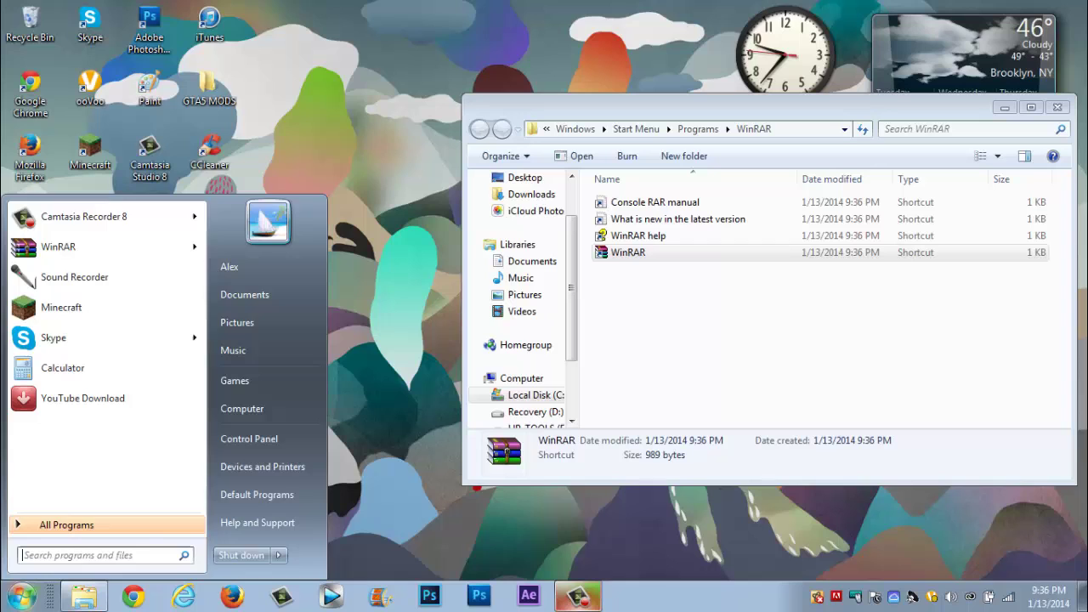
type("win")
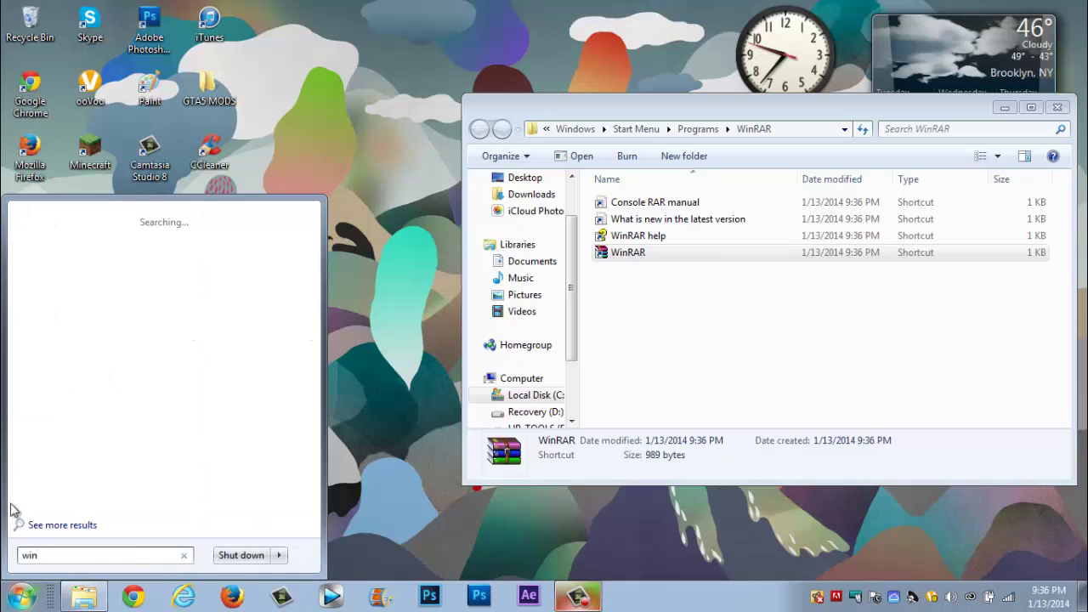
left_click_drag(83, 253, 318, 160)
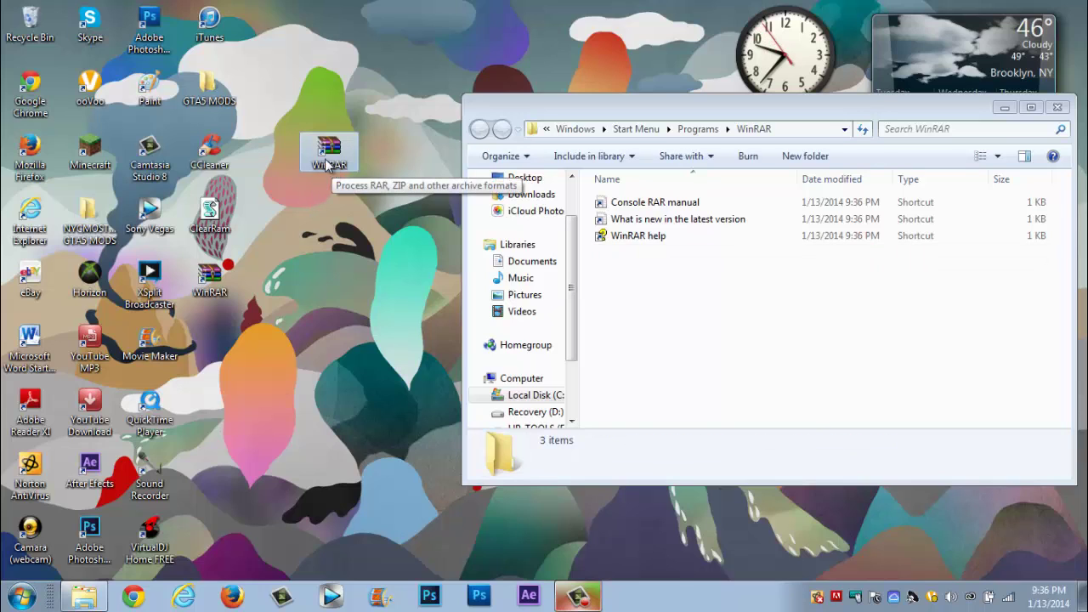
left_click_drag(323, 166, 656, 282)
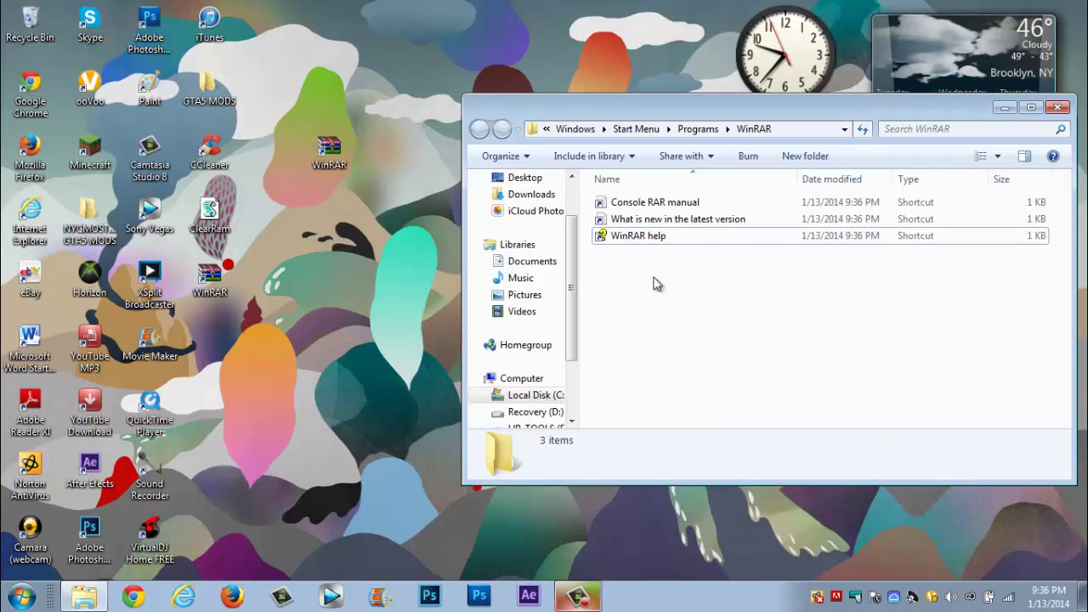
left_click(548, 362)
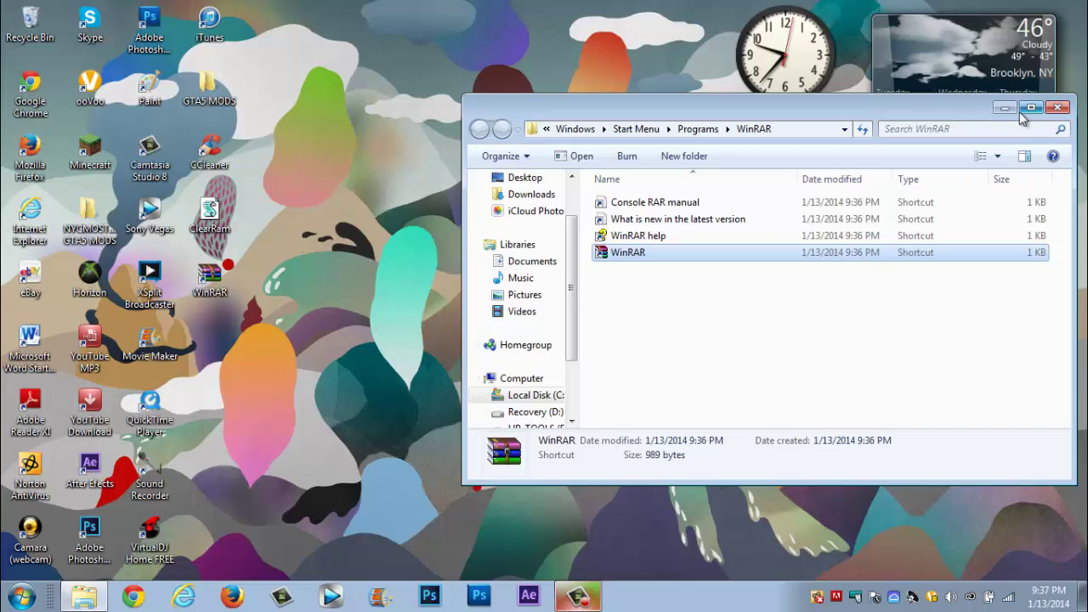
Launch WinRAR from both its program folder shortcut and its desktop shortcut, closing the program after each launch.
double_click(888, 253)
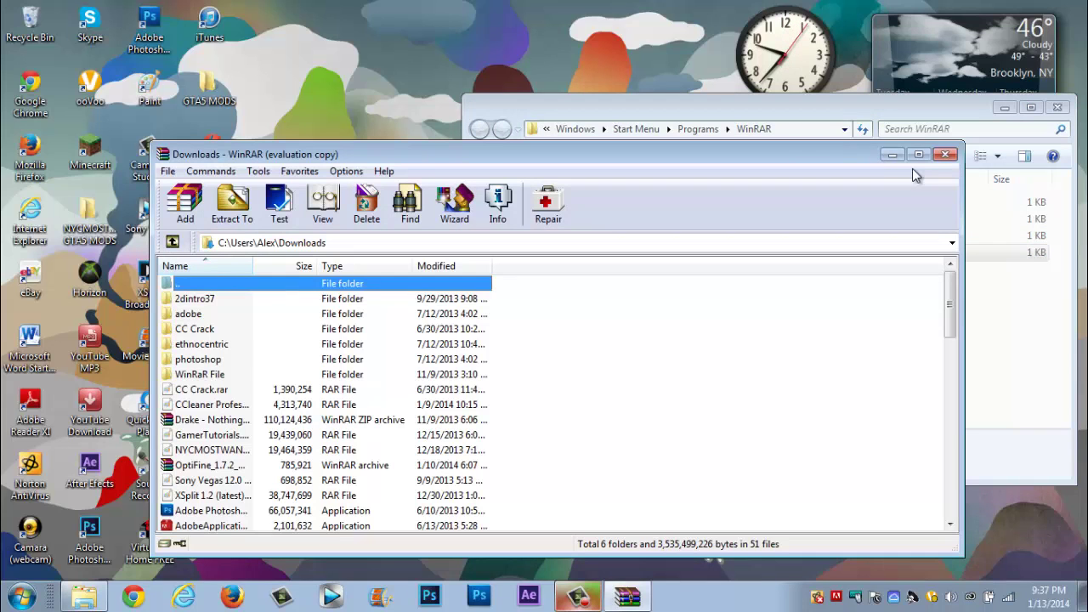
left_click(945, 153)
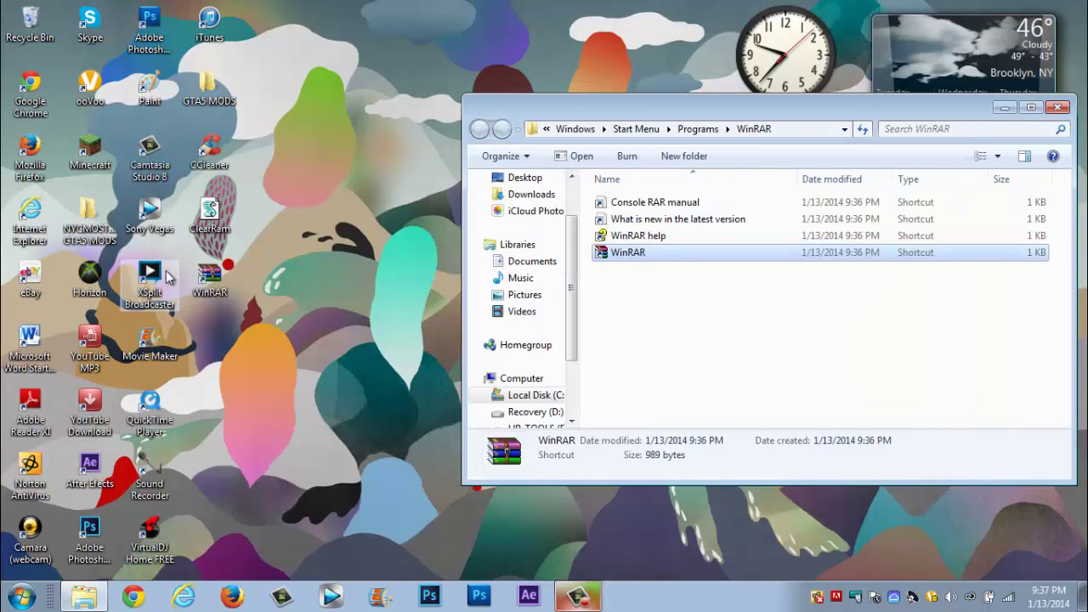
left_click(212, 281)
double_click(212, 281)
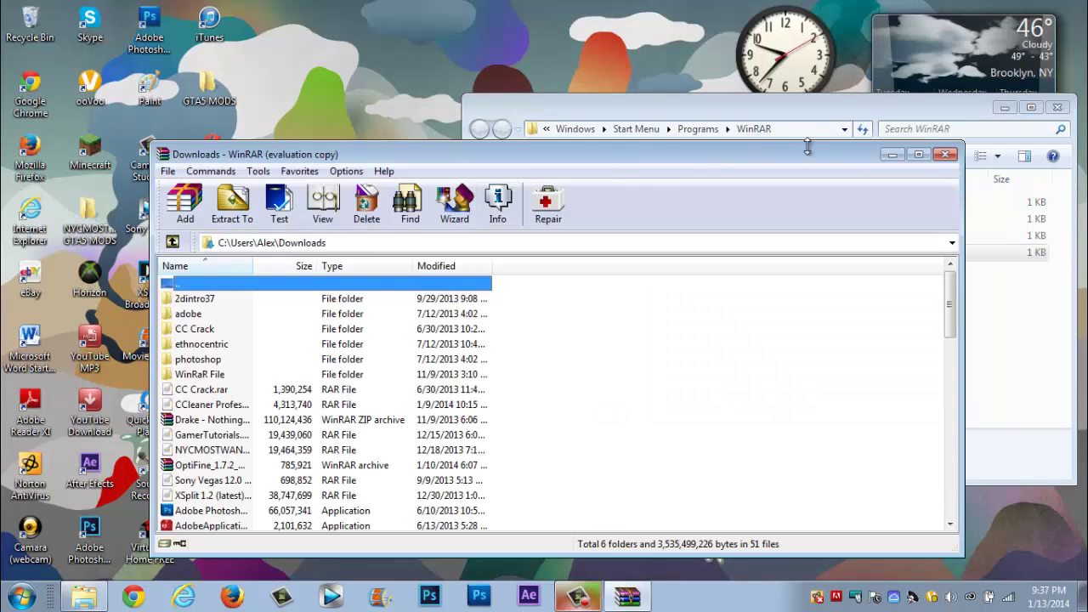
key("alt+F4")
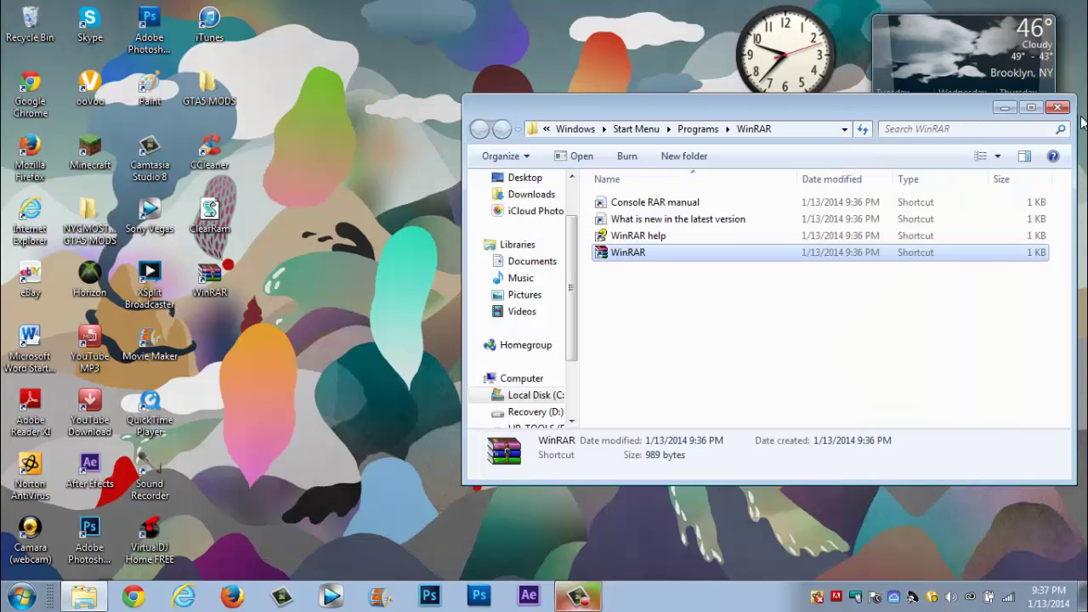
Close the WinRAR folder window and move the WinRAR desktop shortcut to open space near the middle of the desktop.
left_click(1057, 113)
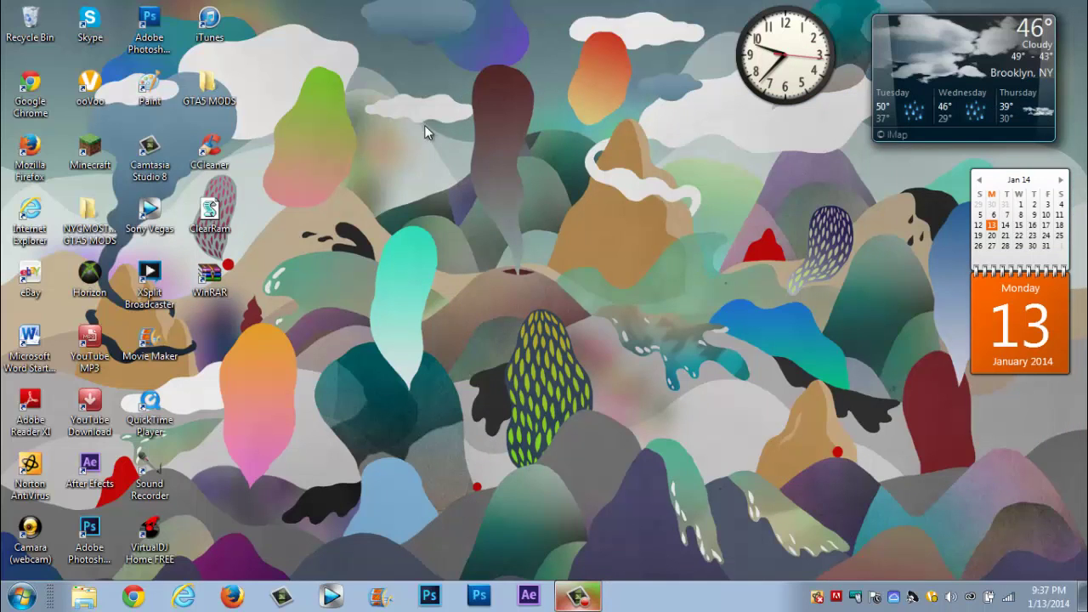
left_click_drag(210, 277, 478, 329)
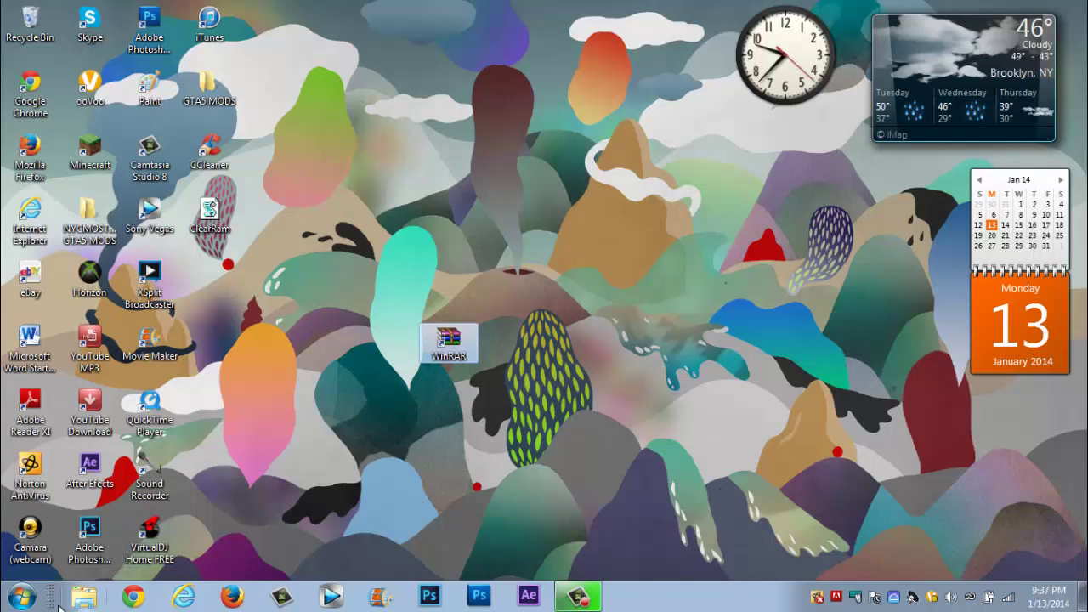
Open the Downloads folder and select the NYCMOSTWANT3D GTA5 MODS RAR file.
left_click(84, 593)
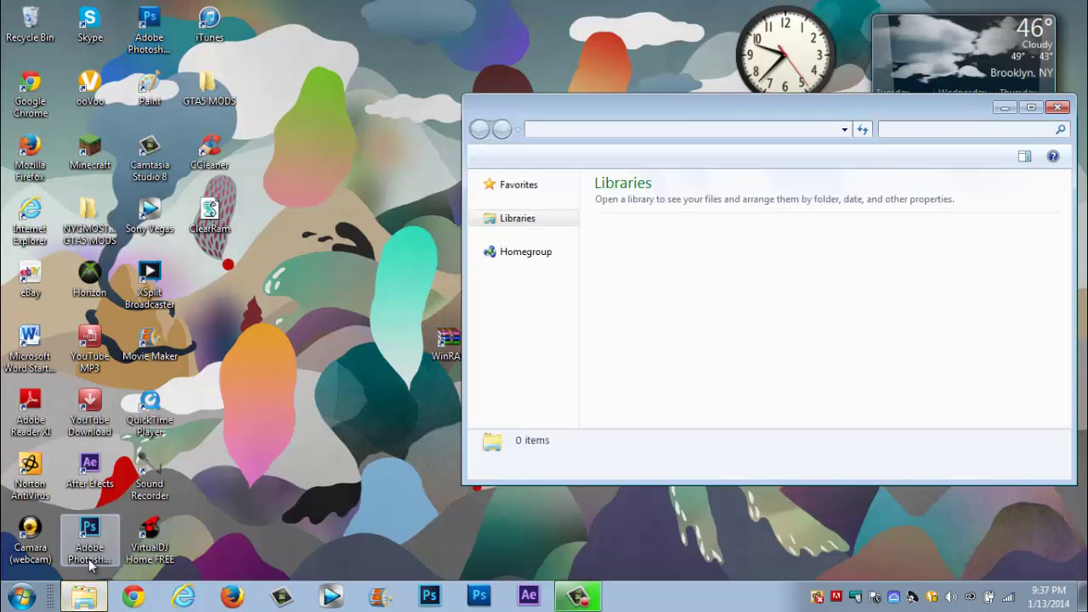
left_click(527, 202)
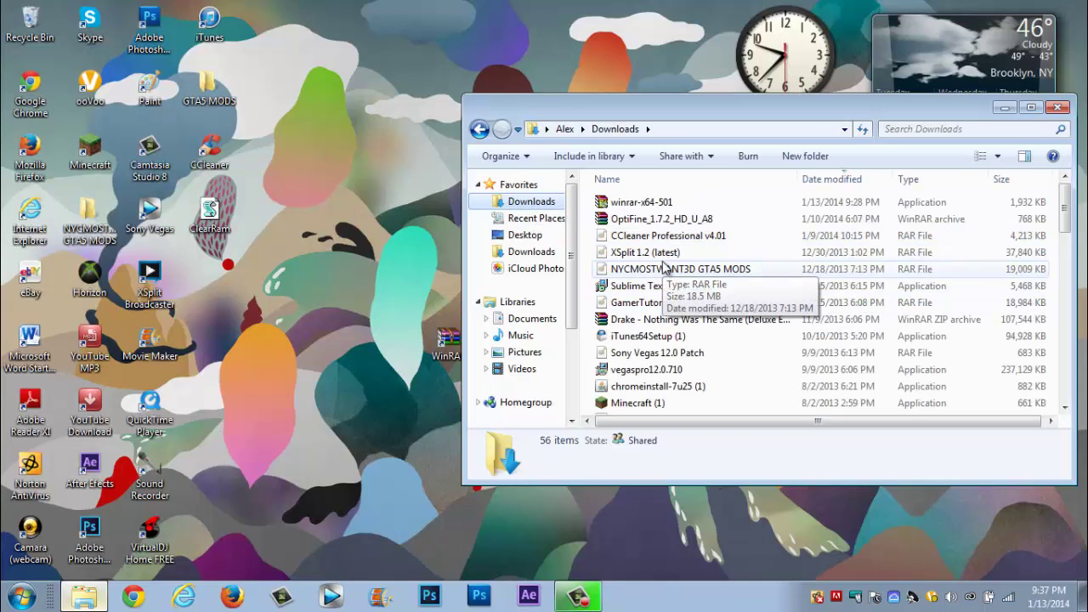
left_click(667, 269)
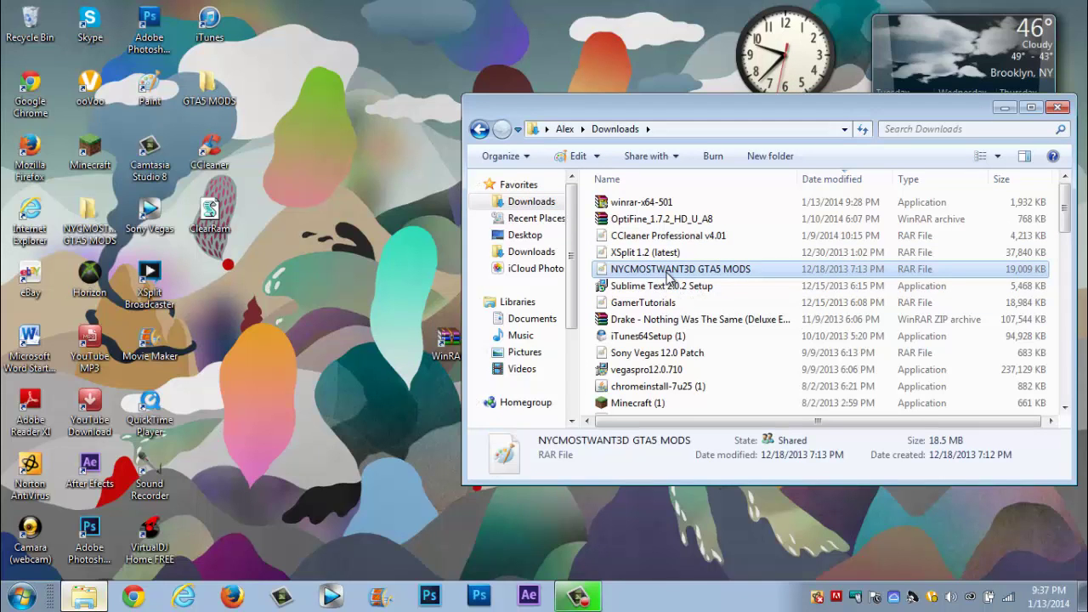
Try to open the NYCMOSTWANT3D GTA5 MODS RAR file in Paint.
right_click(666, 272)
left_click(627, 268)
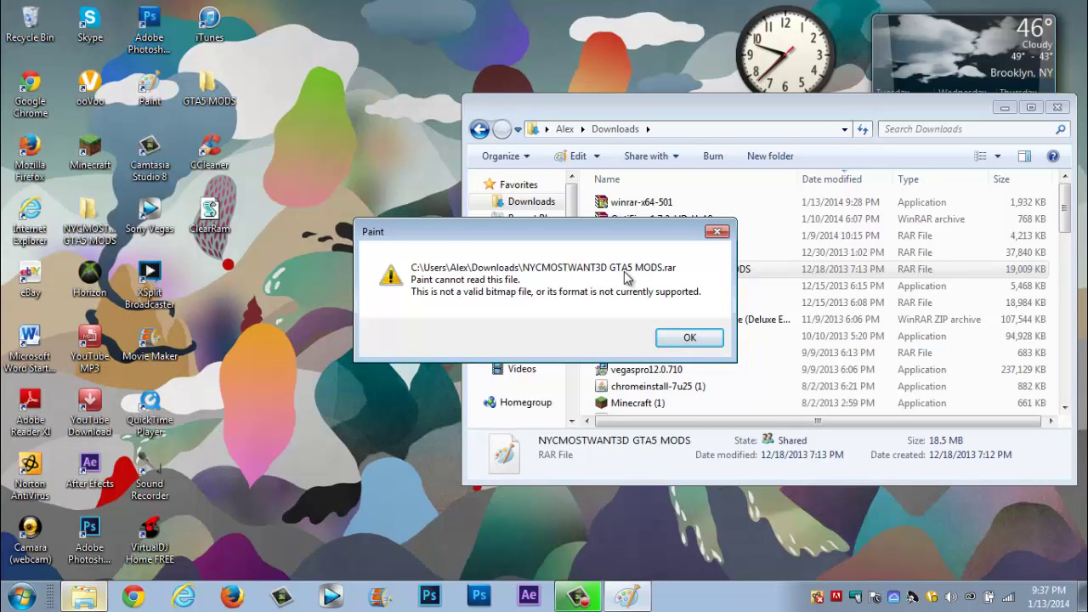
left_click(688, 340)
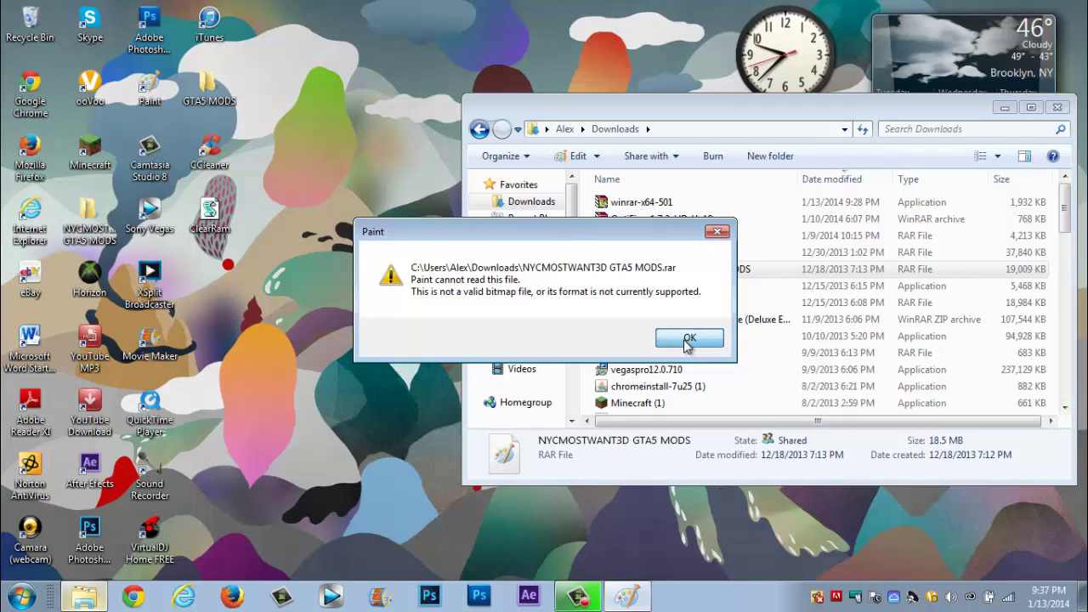
Open the NYCMOSTWANT3D GTA5 MODS RAR file with WinRAR archiver, look inside its folder and return to the archive's top level.
right_click(682, 280)
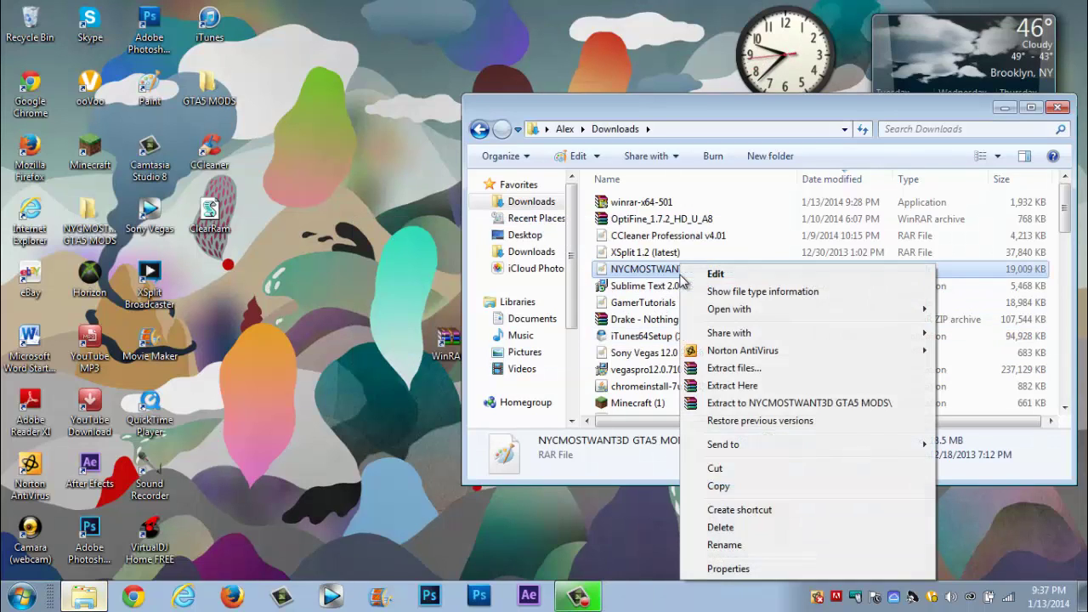
mouse_move(718, 309)
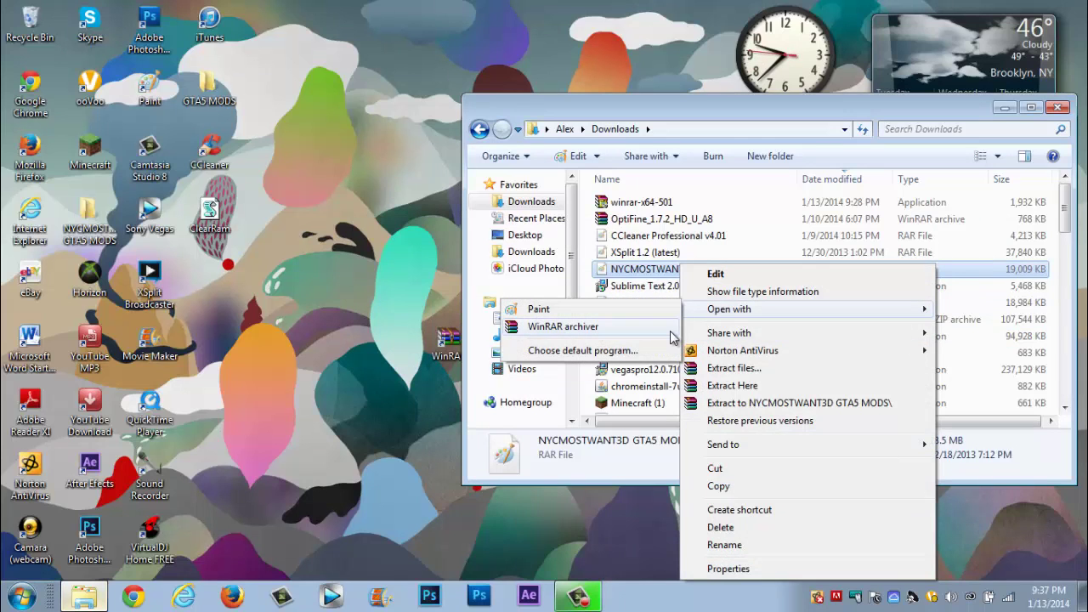
left_click(671, 331)
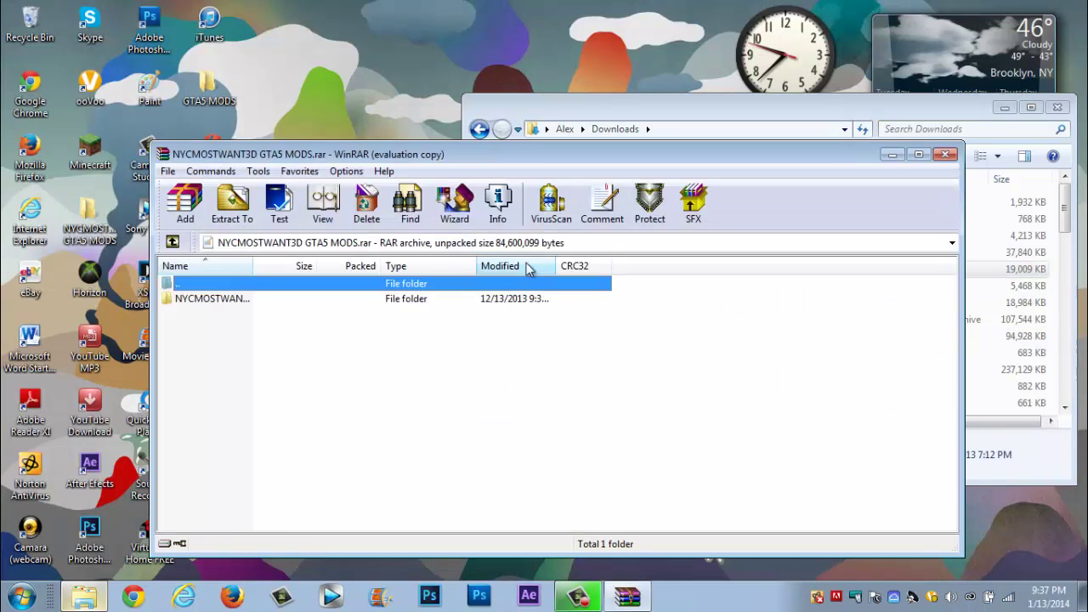
double_click(224, 297)
left_click(172, 242)
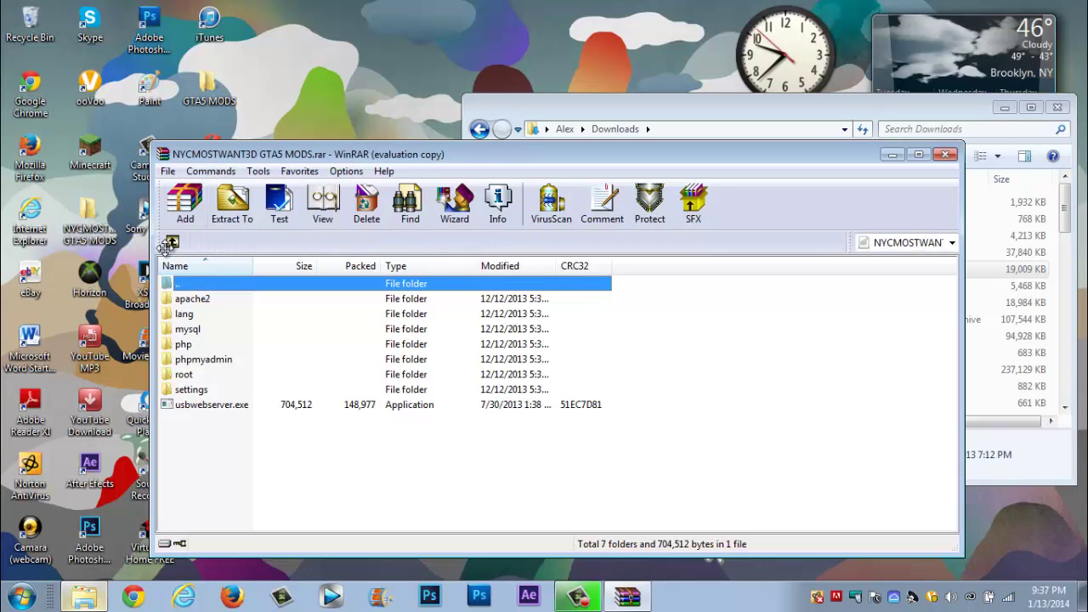
Extract the archive's folder to the desktop, replacing all existing files, and close the WinRAR and Downloads windows.
left_click_drag(281, 155, 414, 131)
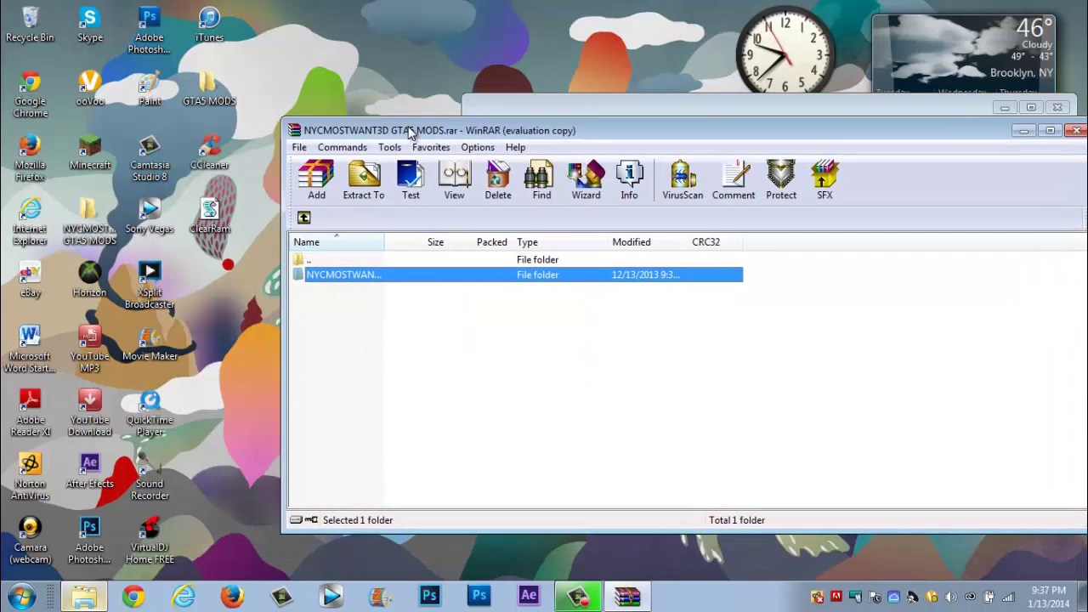
left_click(362, 195)
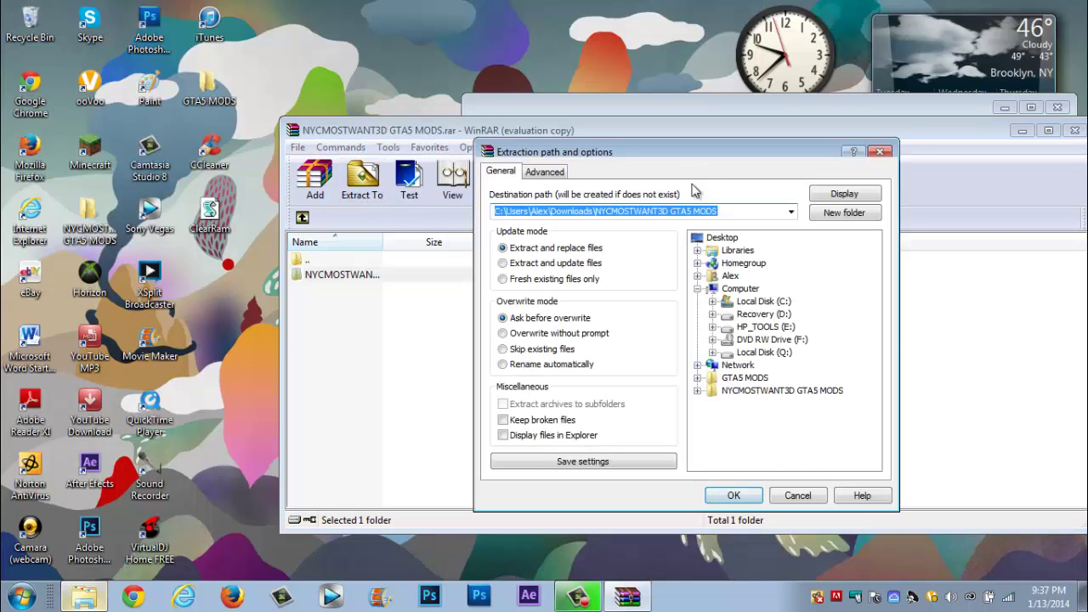
left_click(722, 237)
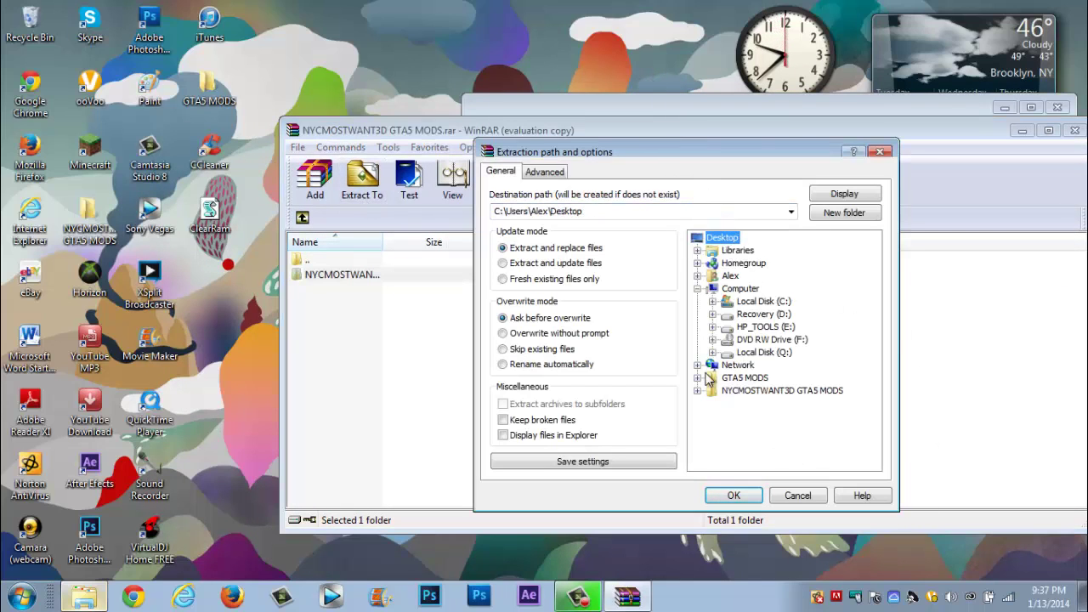
left_click(715, 499)
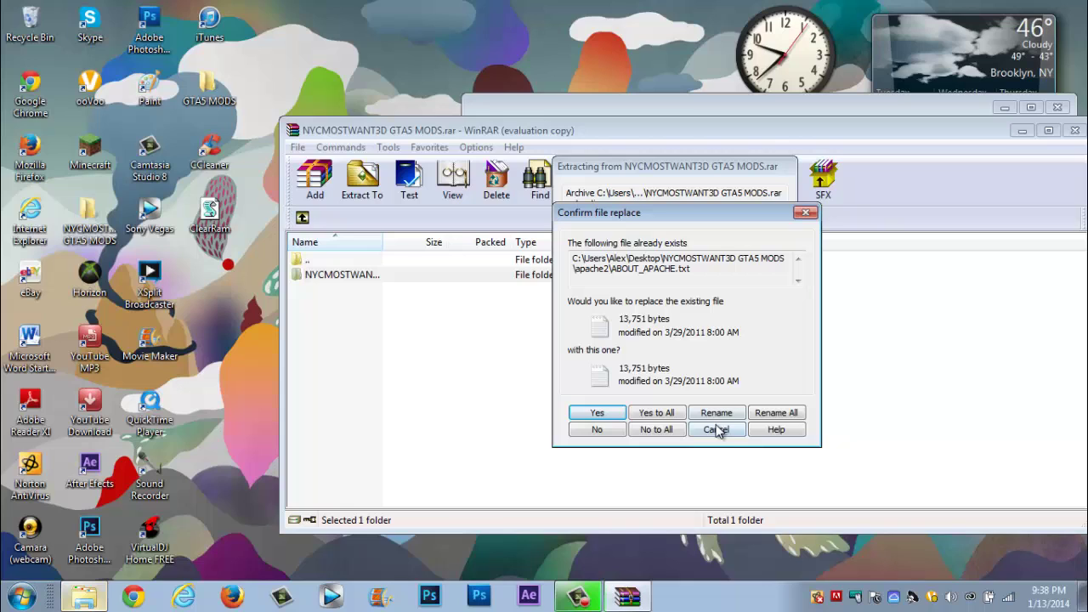
left_click(656, 413)
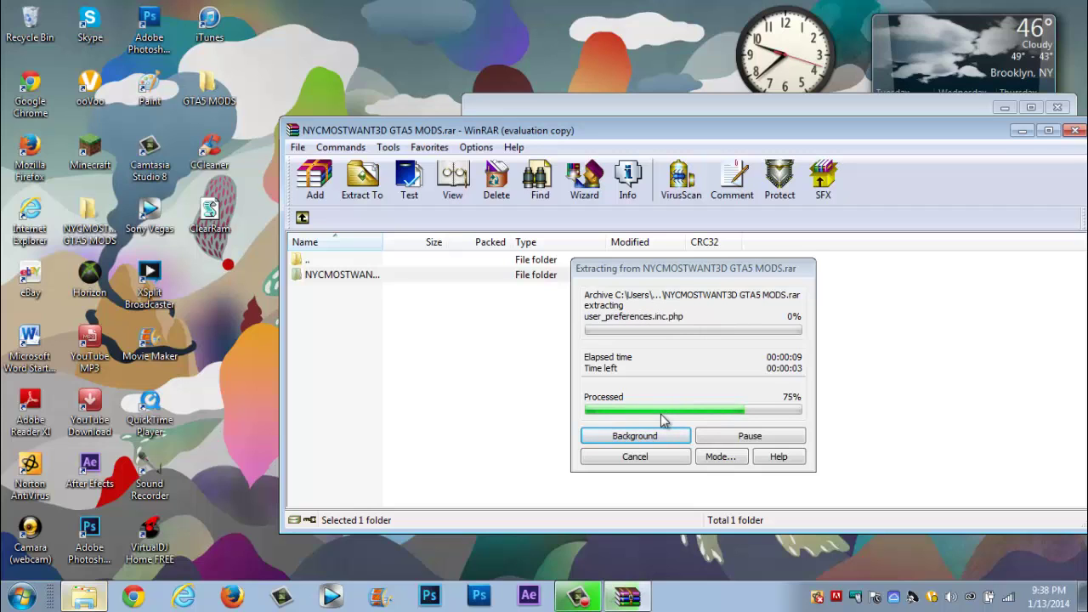
left_click(1072, 134)
left_click(1057, 108)
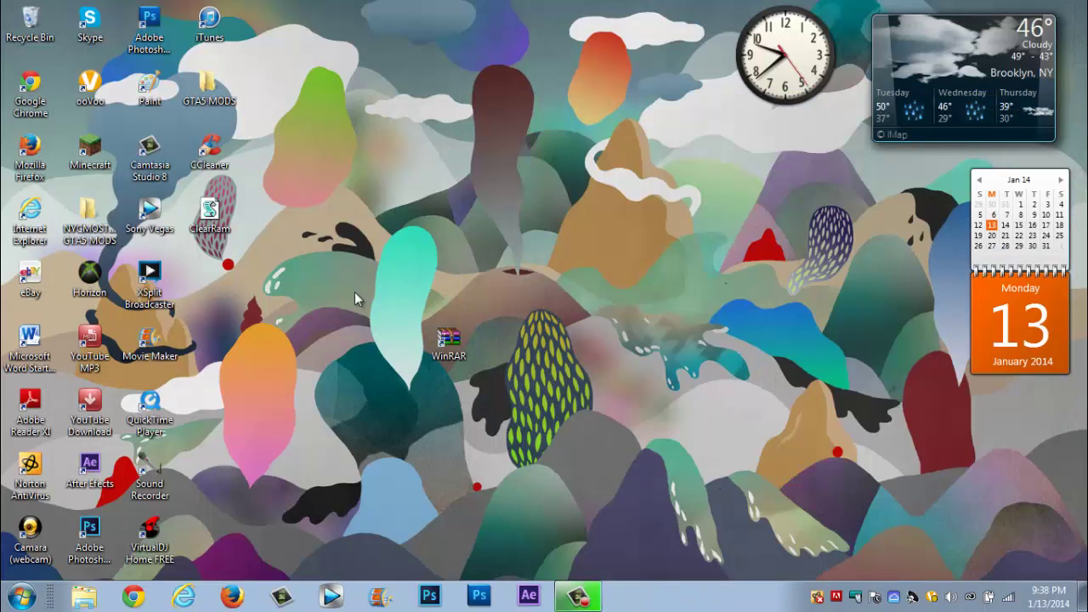
Check the contents of the extracted NYCMOSTWANT3D GTA5 MODS folder from open desktop space, and return the folder to its original place.
left_click_drag(120, 241, 394, 278)
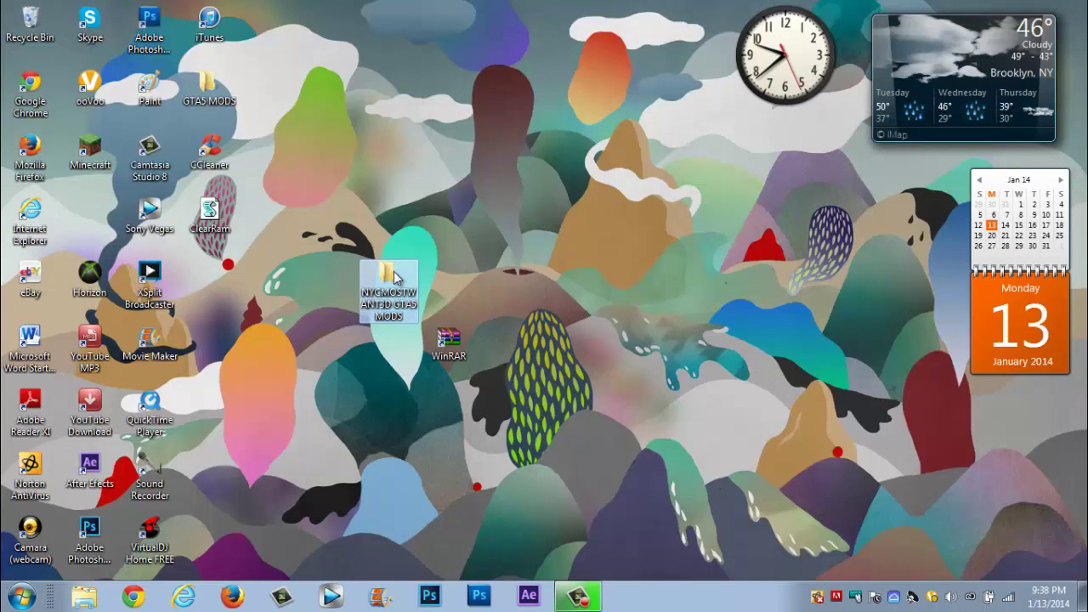
double_click(389, 276)
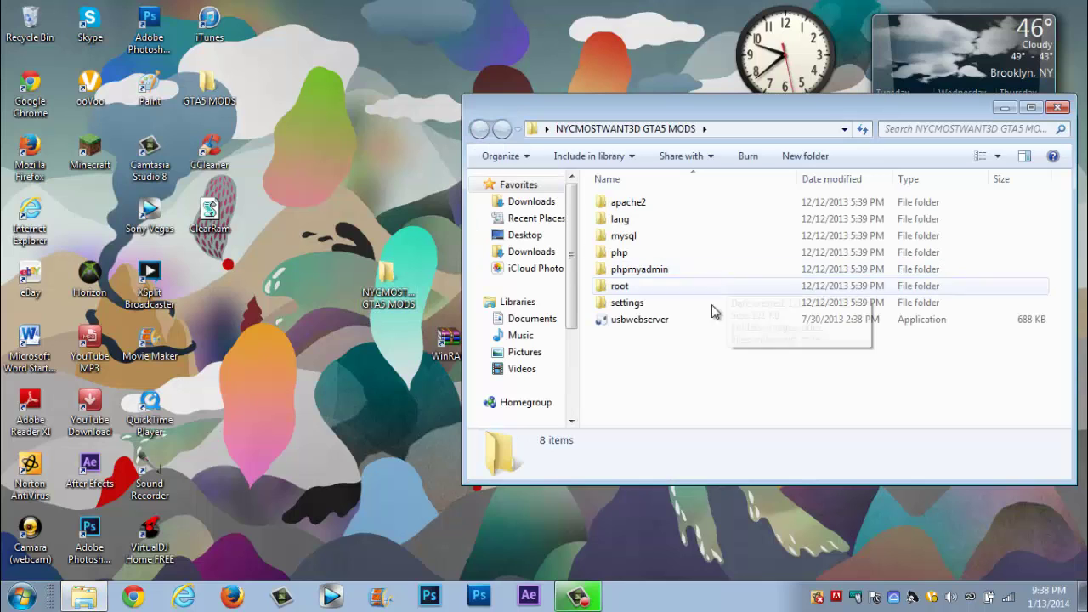
left_click(1058, 107)
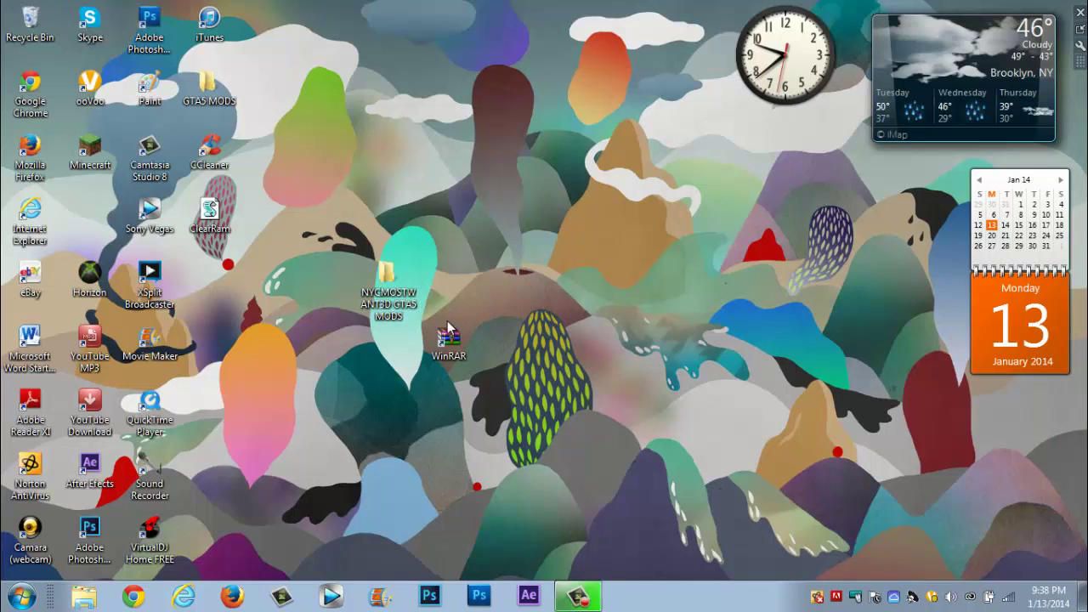
left_click_drag(388, 276, 92, 219)
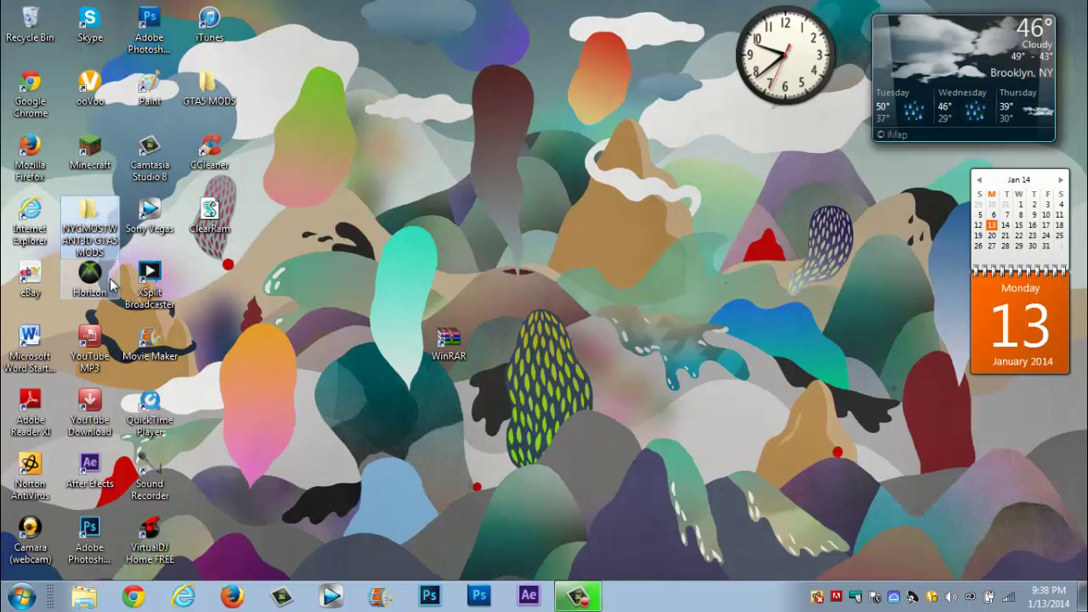